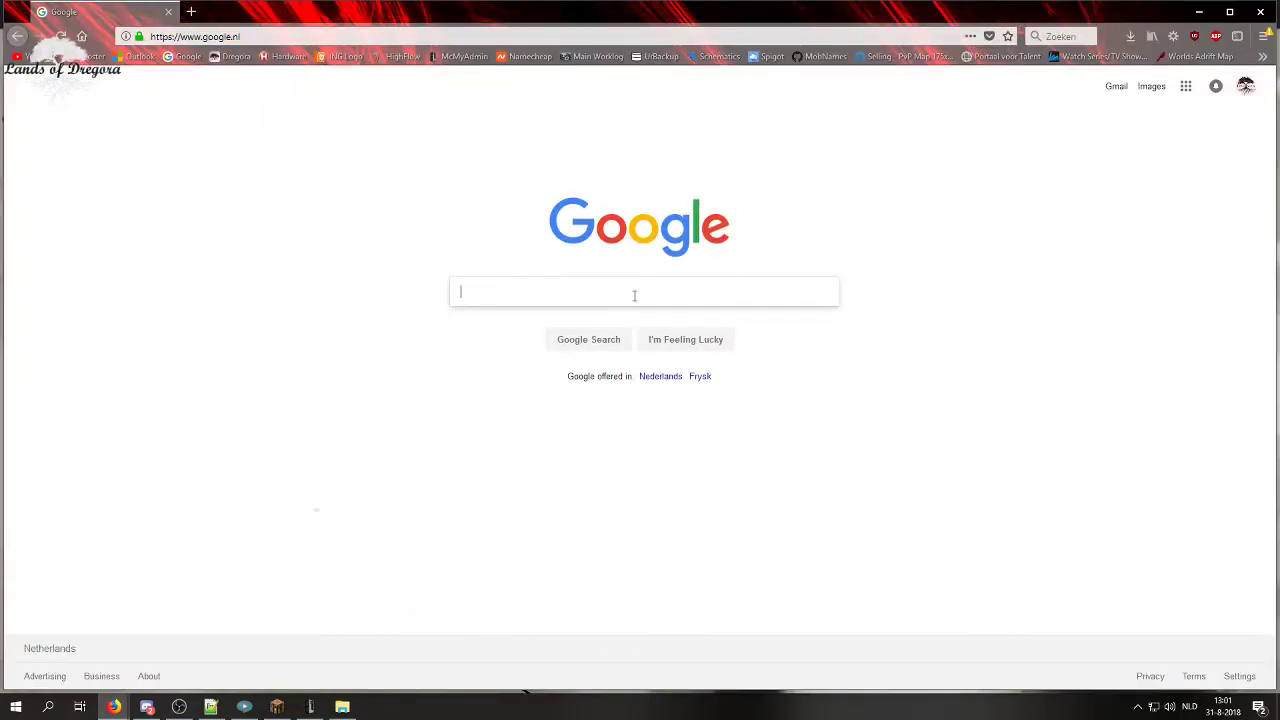
Step: Search Google for "open terrain generator wiki" and open the Open Terrain Generator Wiki on Fandom
left_click(637, 296)
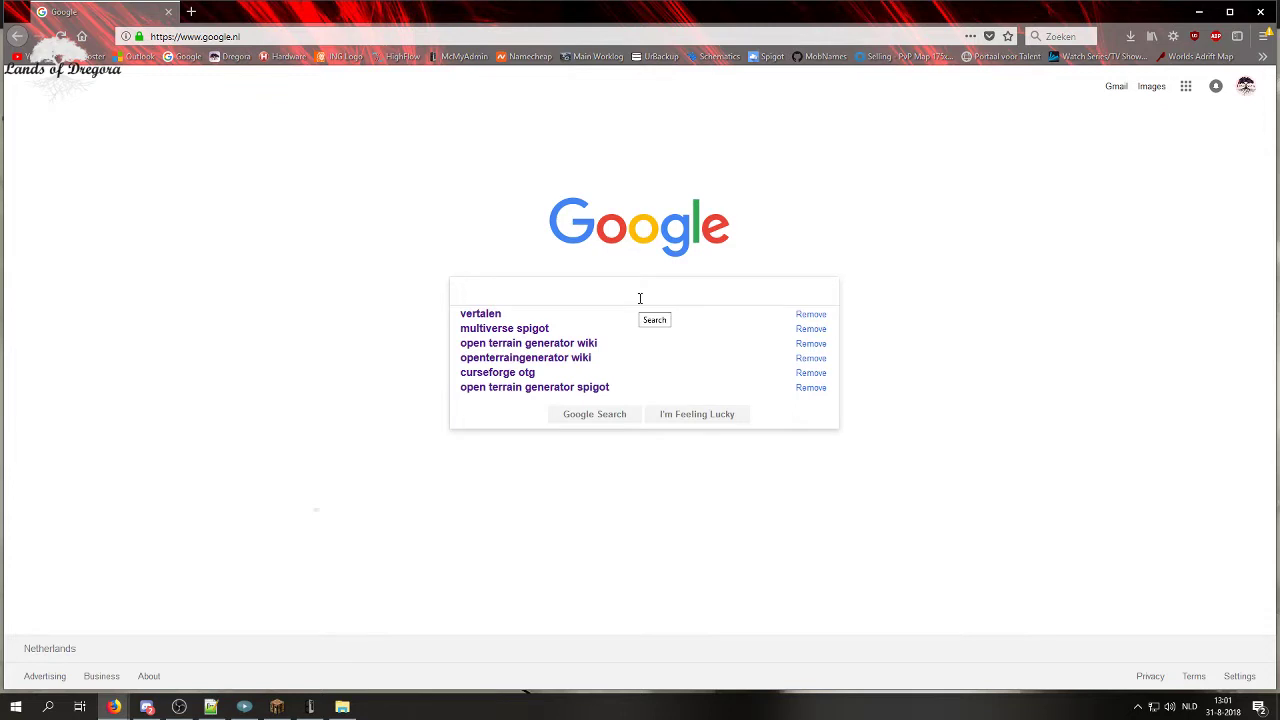
type("open t")
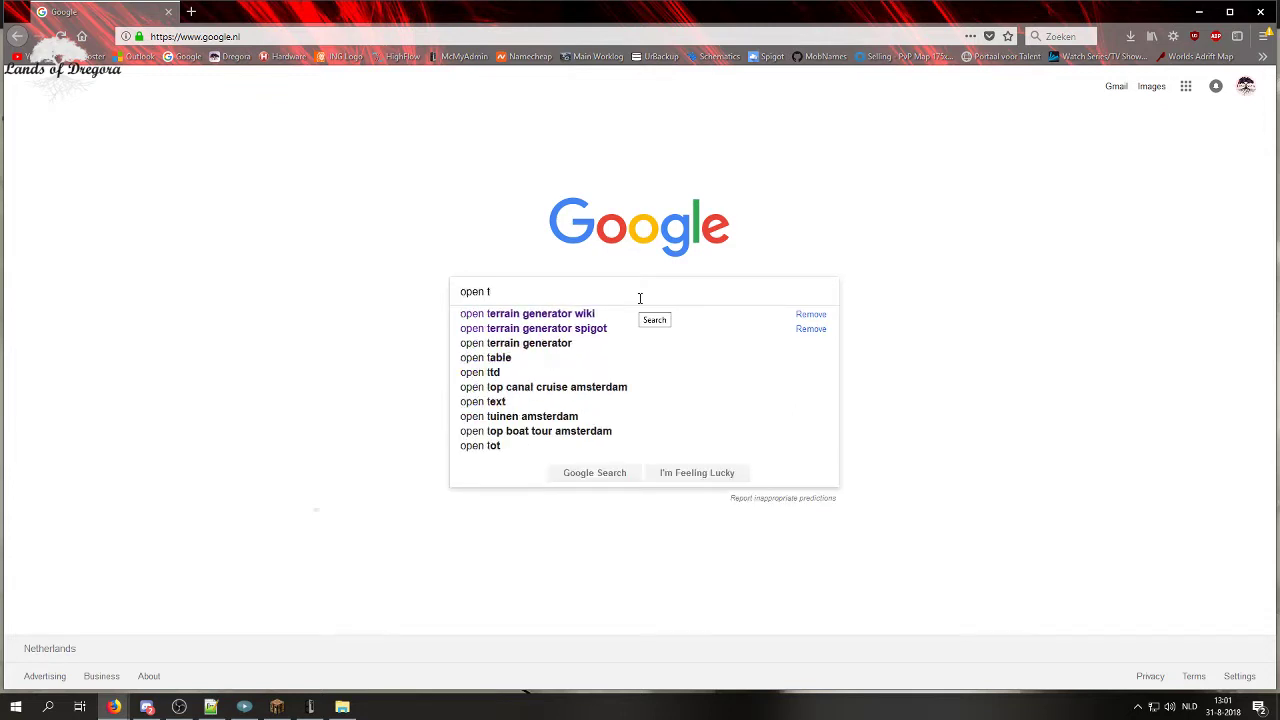
key("Down")
key("Return")
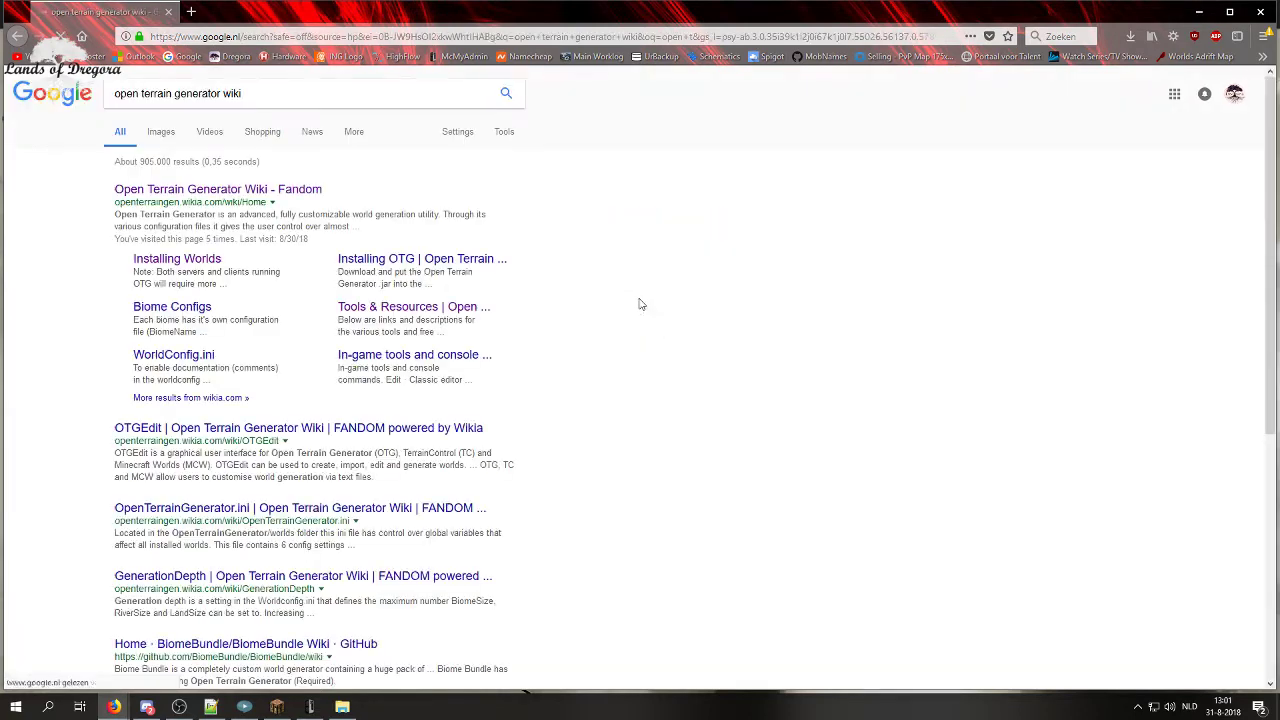
left_click(160, 190)
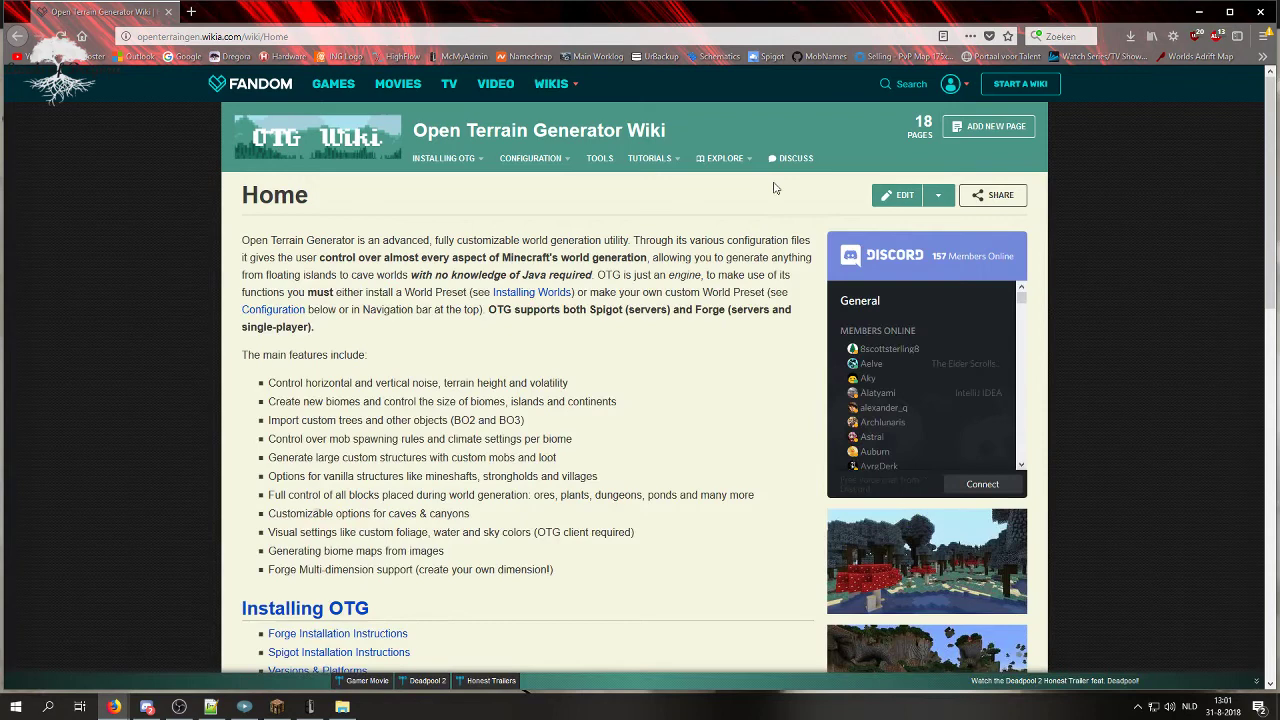
Step: Search the wiki for "resources" and open the Tools & Resources page from the results
left_click(906, 88)
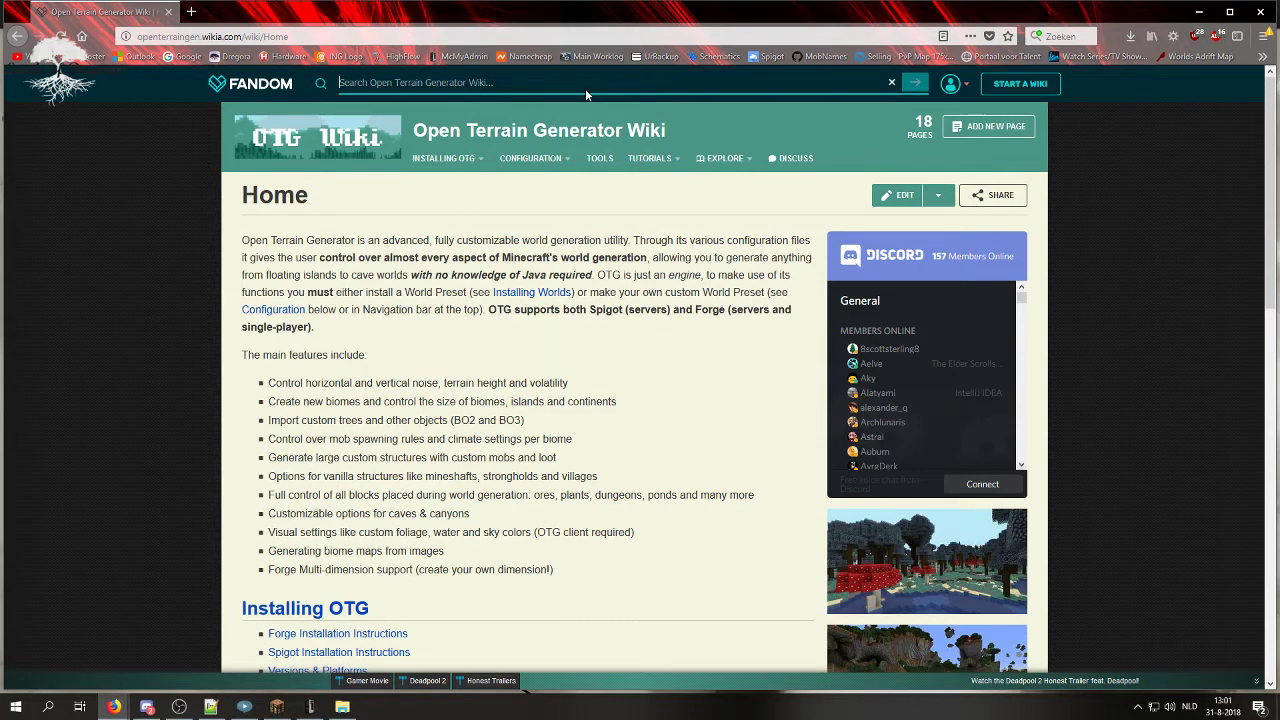
type("r")
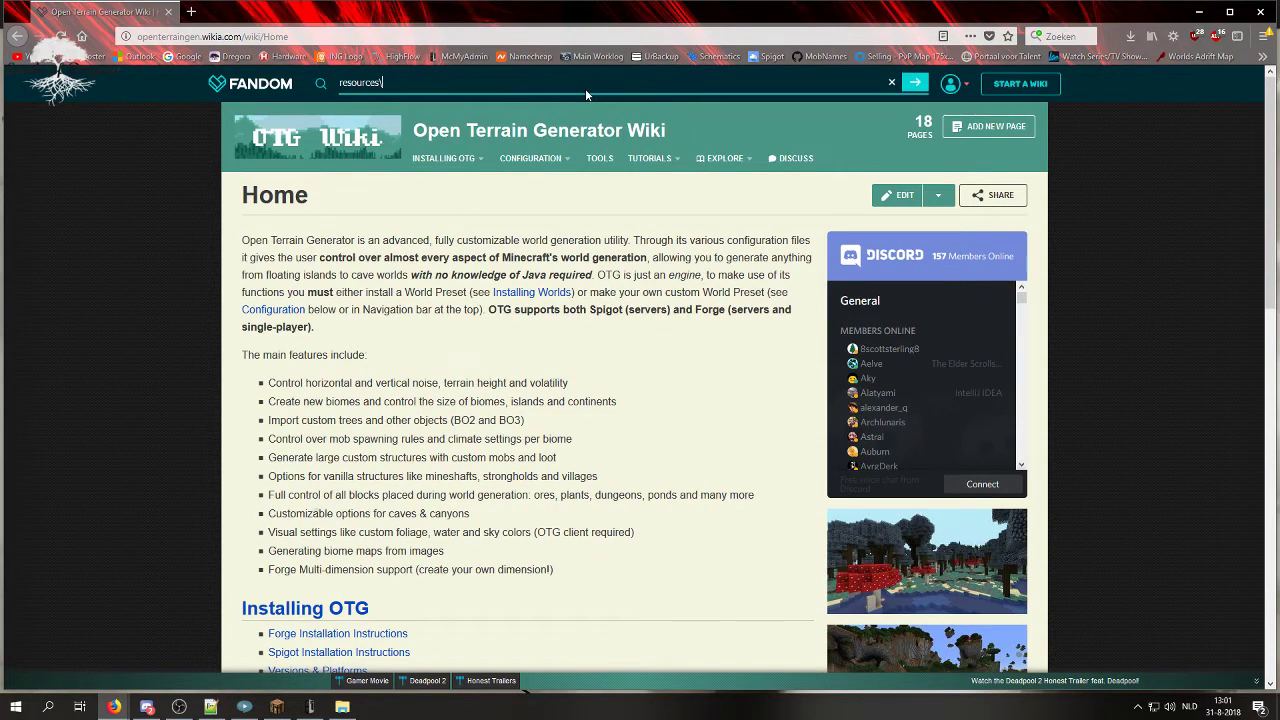
type("esources")
key("Return")
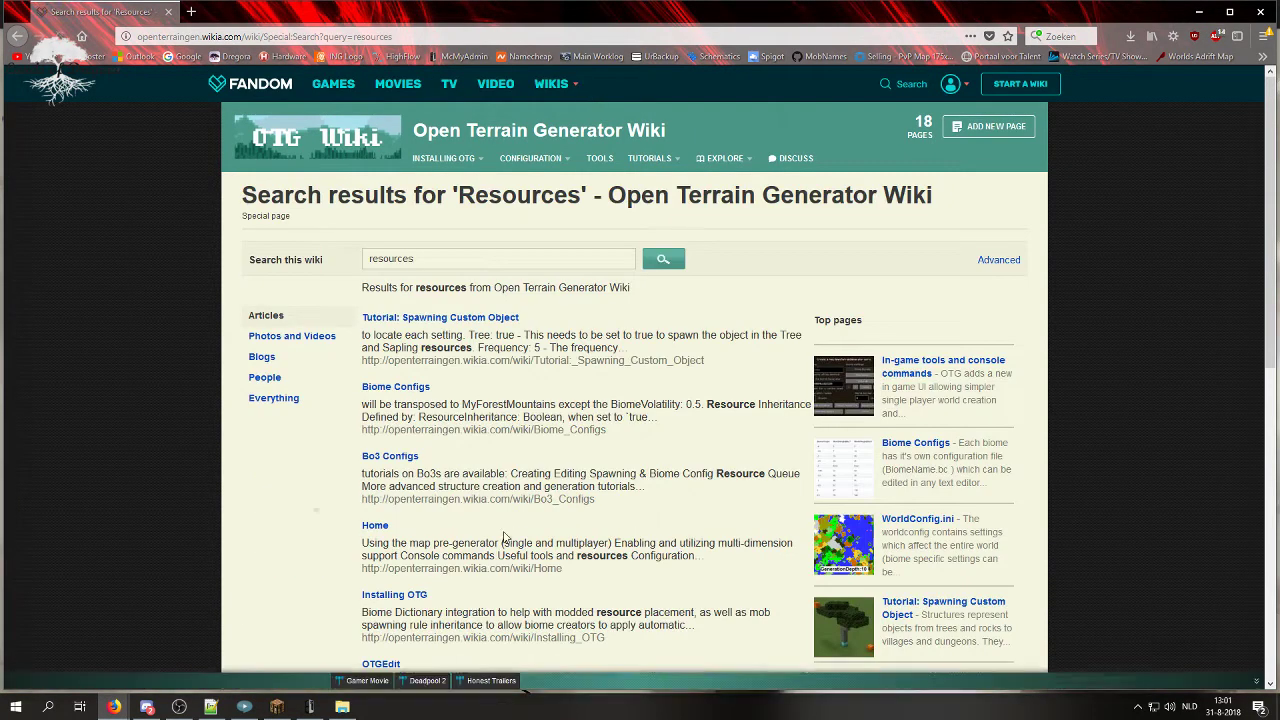
scroll(386, 412, "down", 4)
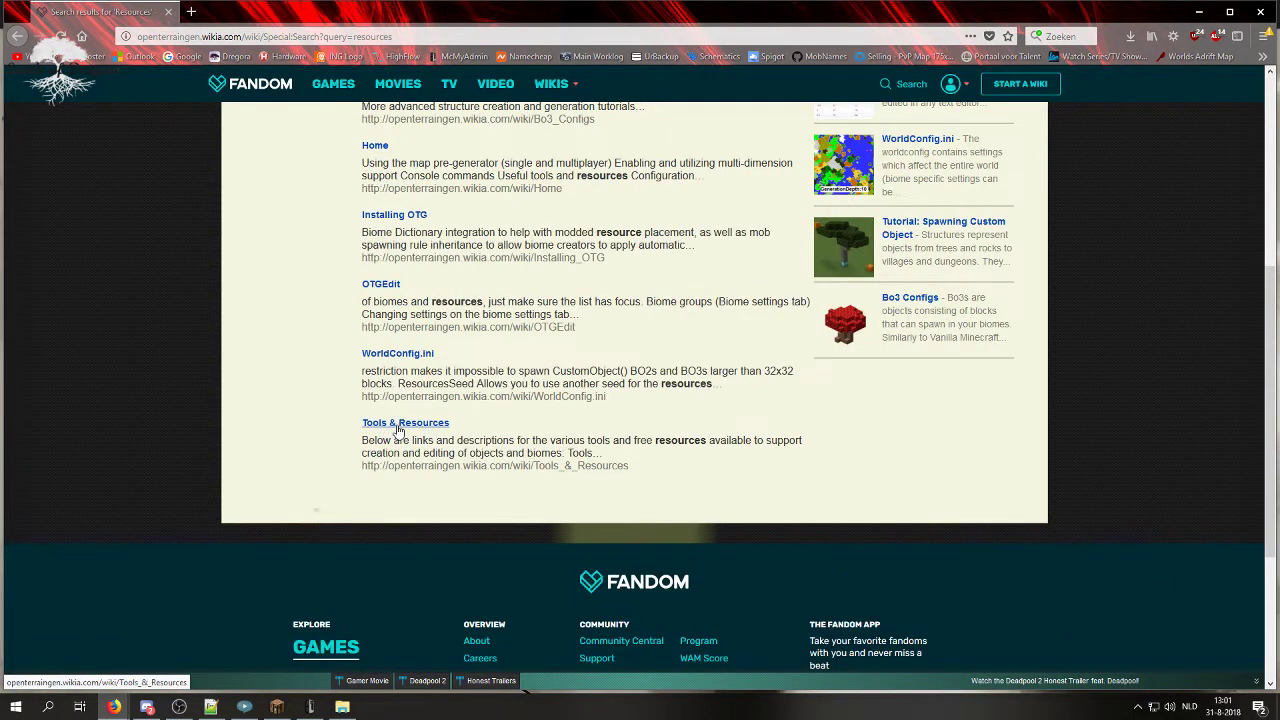
left_click(398, 428)
Step: Open the OTG resource's CurseForge page in a new tab and download OpenTerrainGenerator-1.12.2+-+v6.jar
scroll(666, 508, "down", 3)
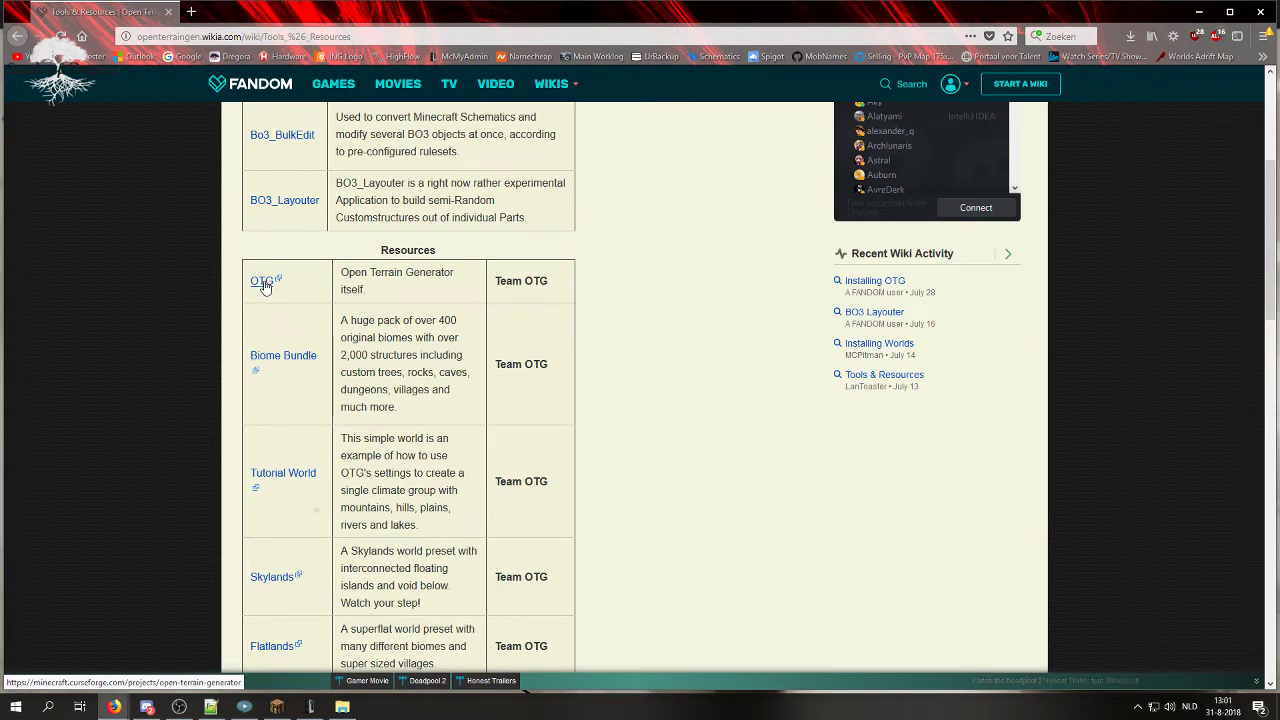
right_click(264, 286)
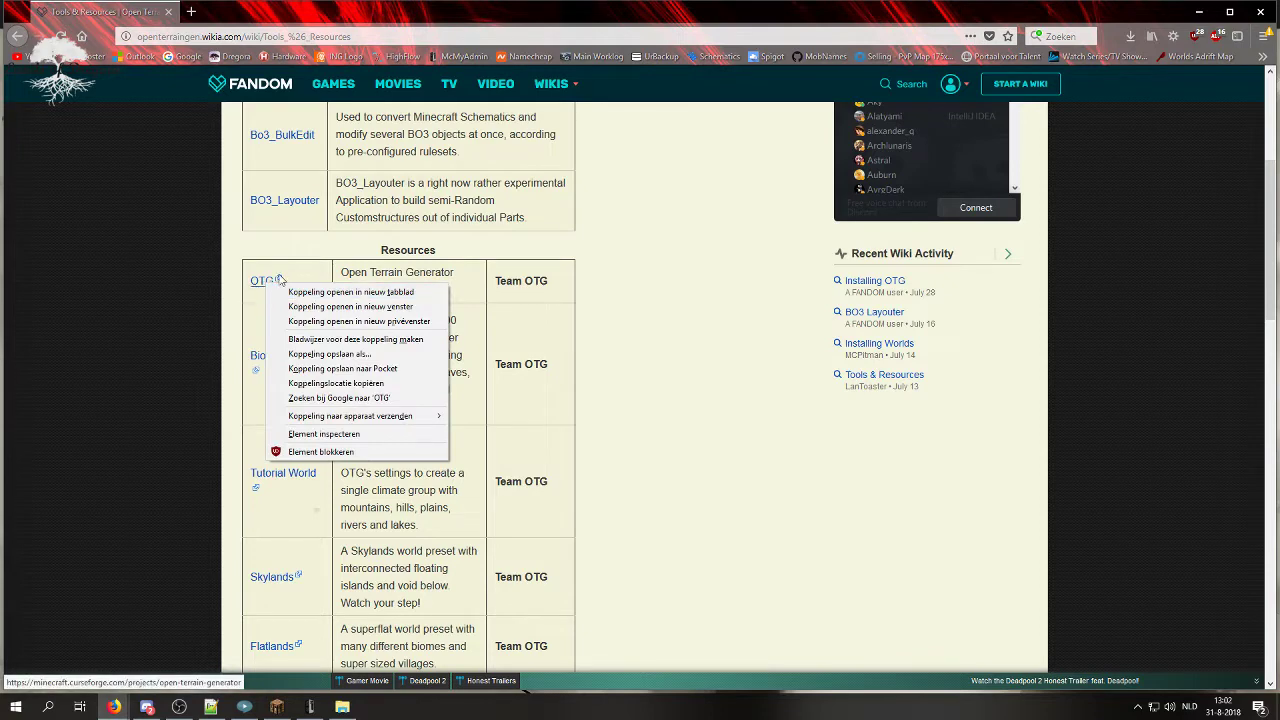
left_click(317, 293)
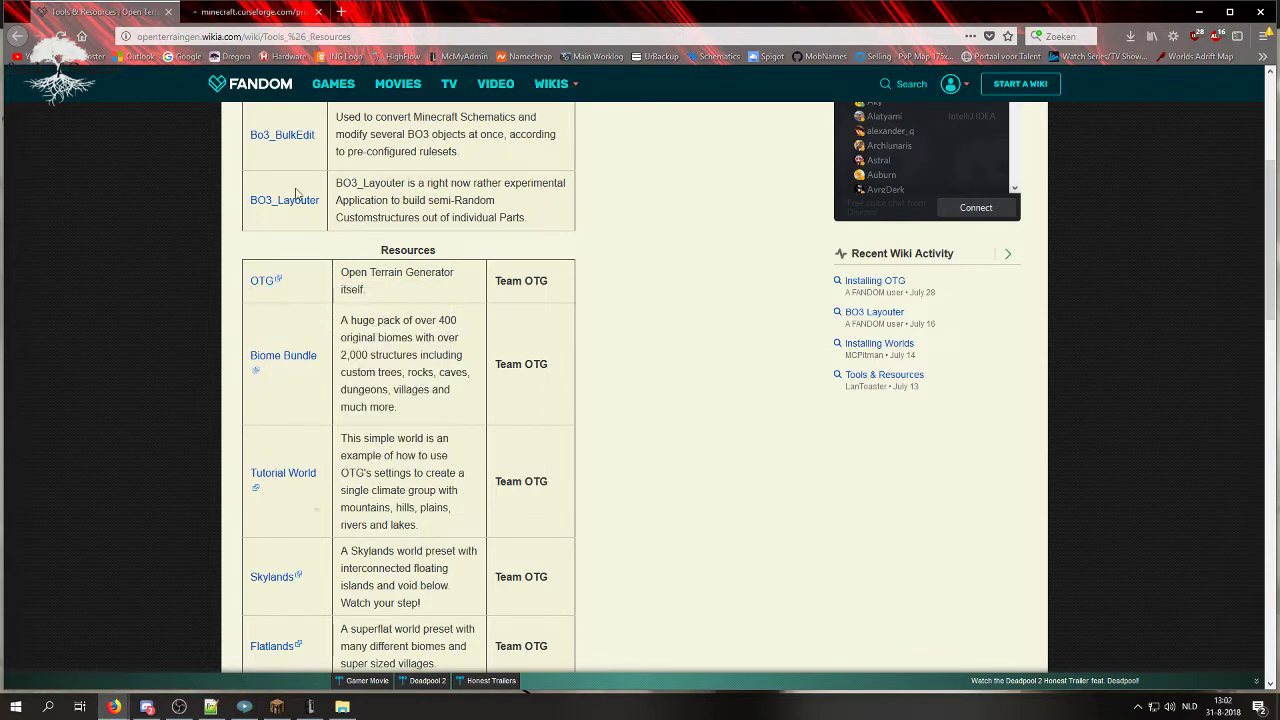
left_click(260, 8)
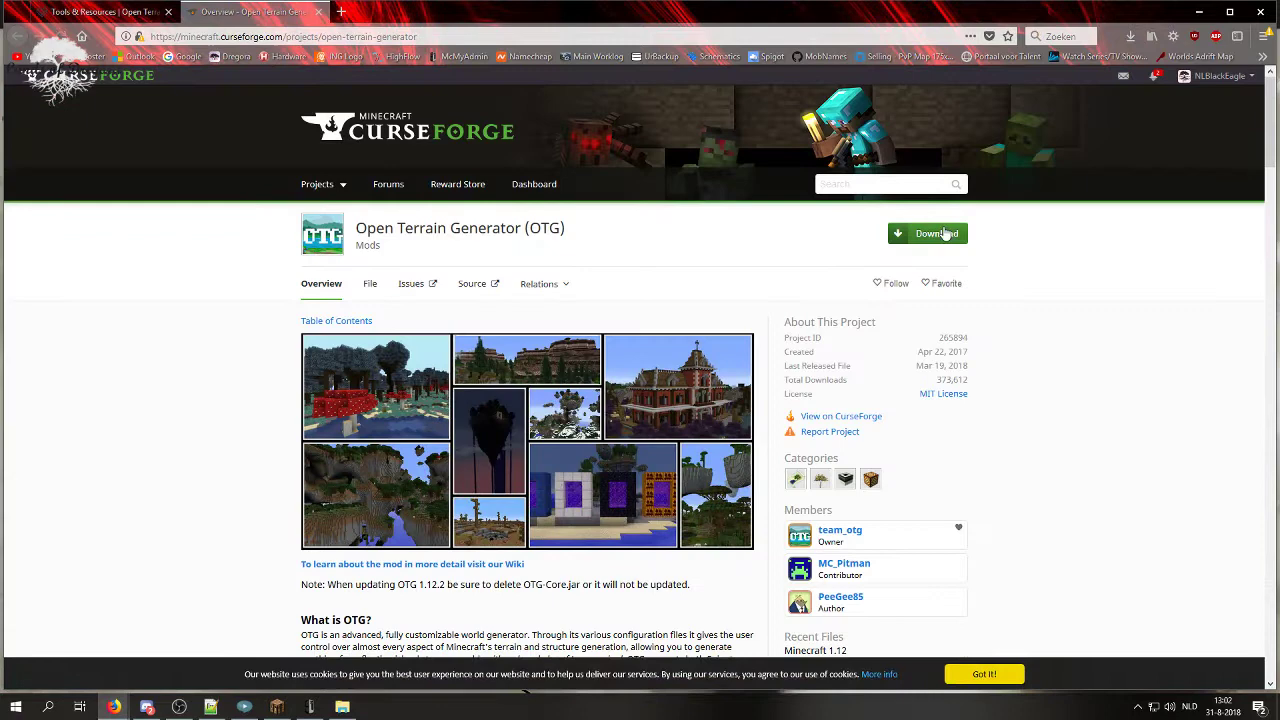
left_click(946, 235)
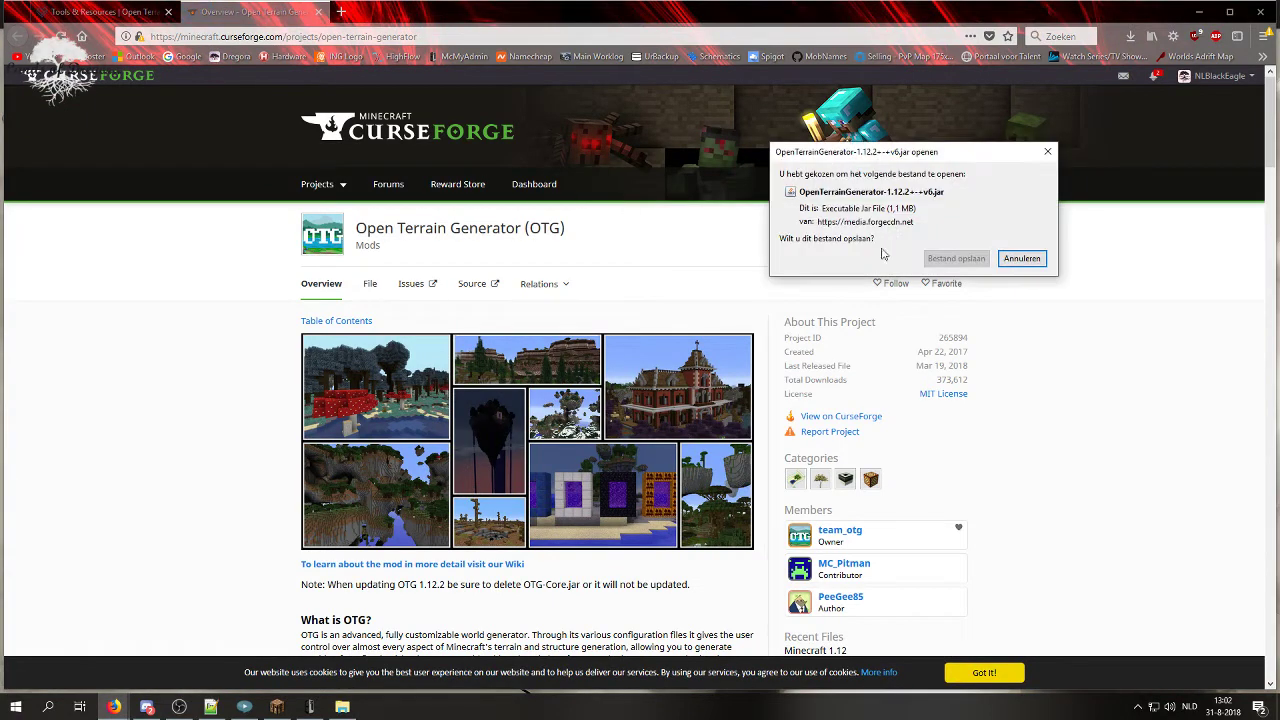
left_click(955, 258)
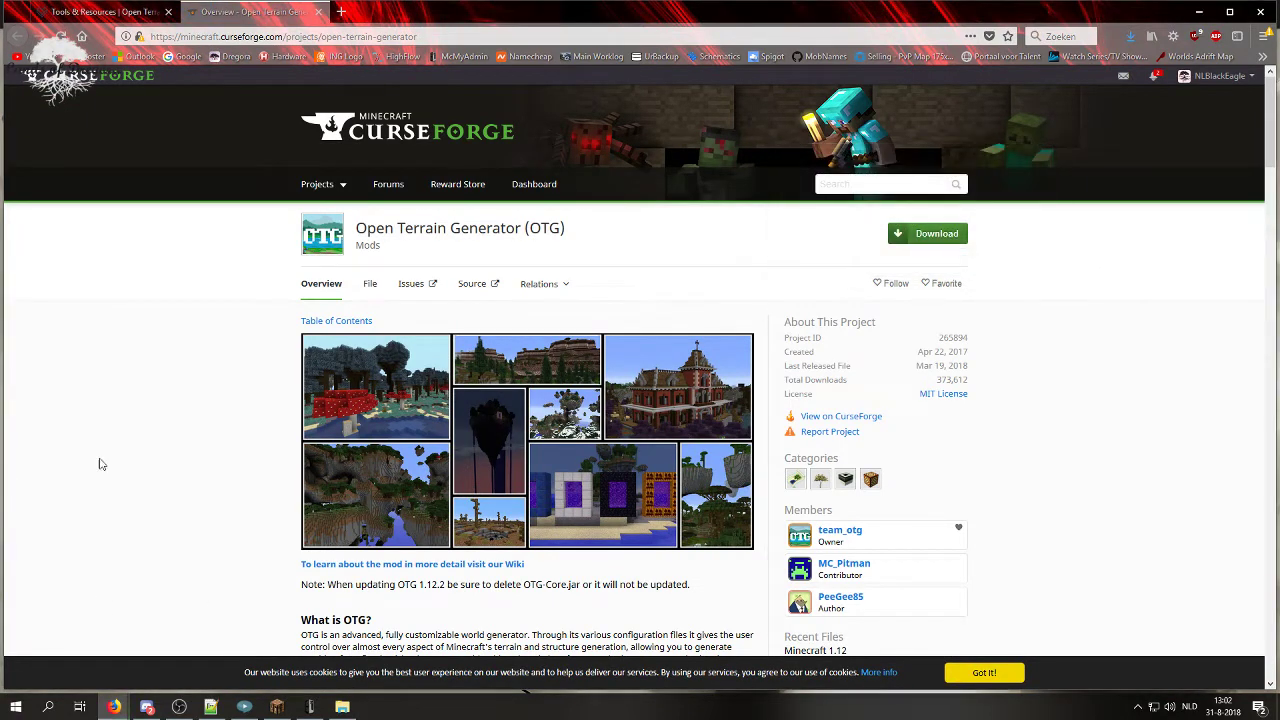
Step: Return to the wiki's resources table, open the Dregora project page and download its mod file
left_click(90, 9)
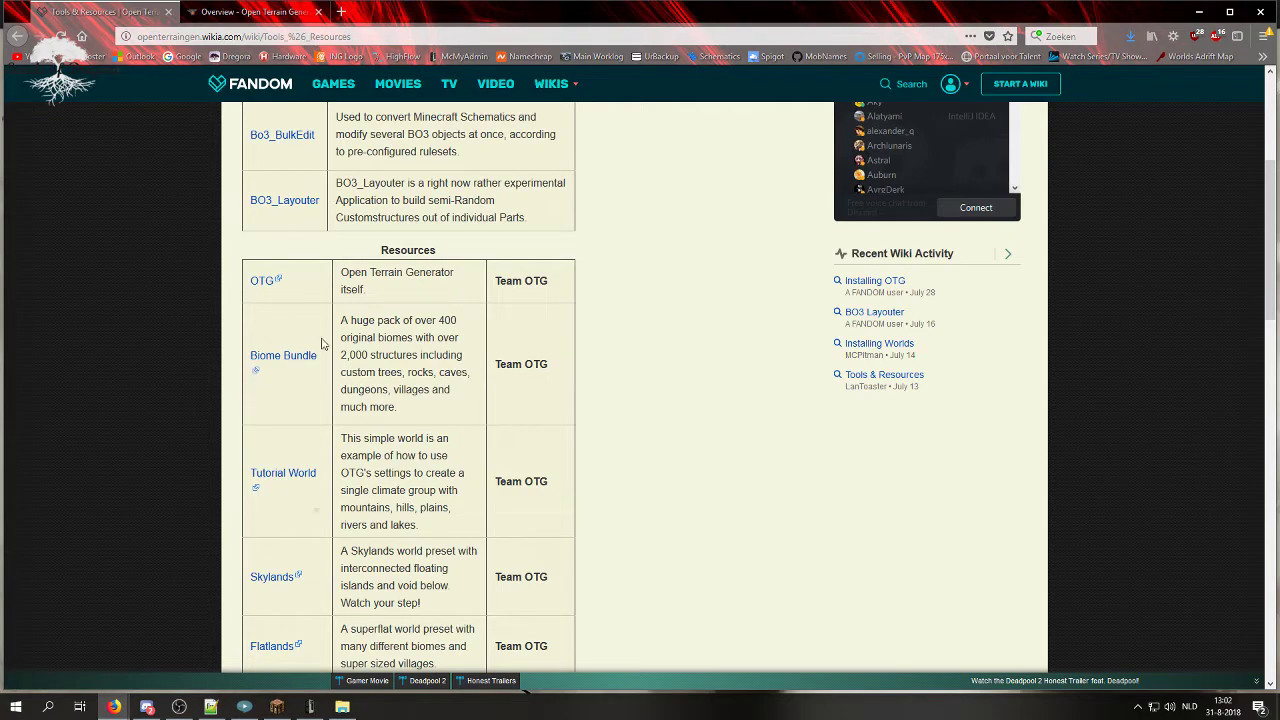
scroll(300, 375, "down", 1)
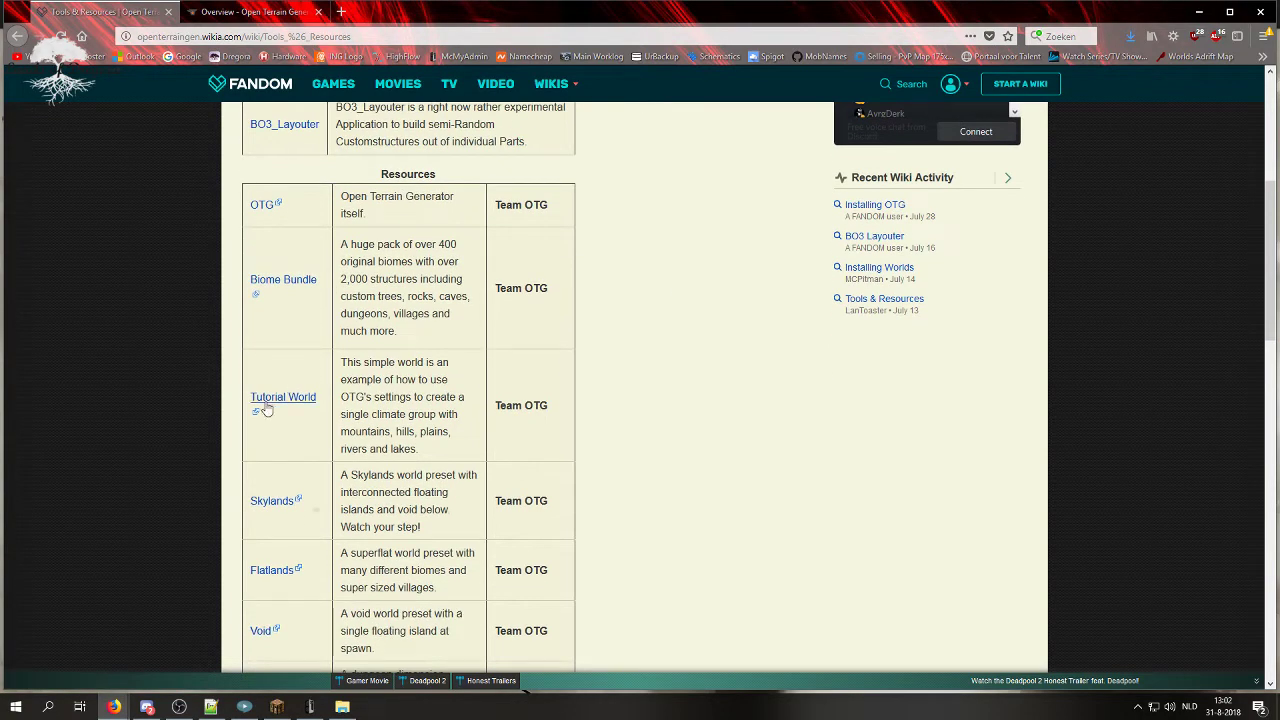
scroll(834, 405, "down", 5)
scroll(834, 427, "down", 3)
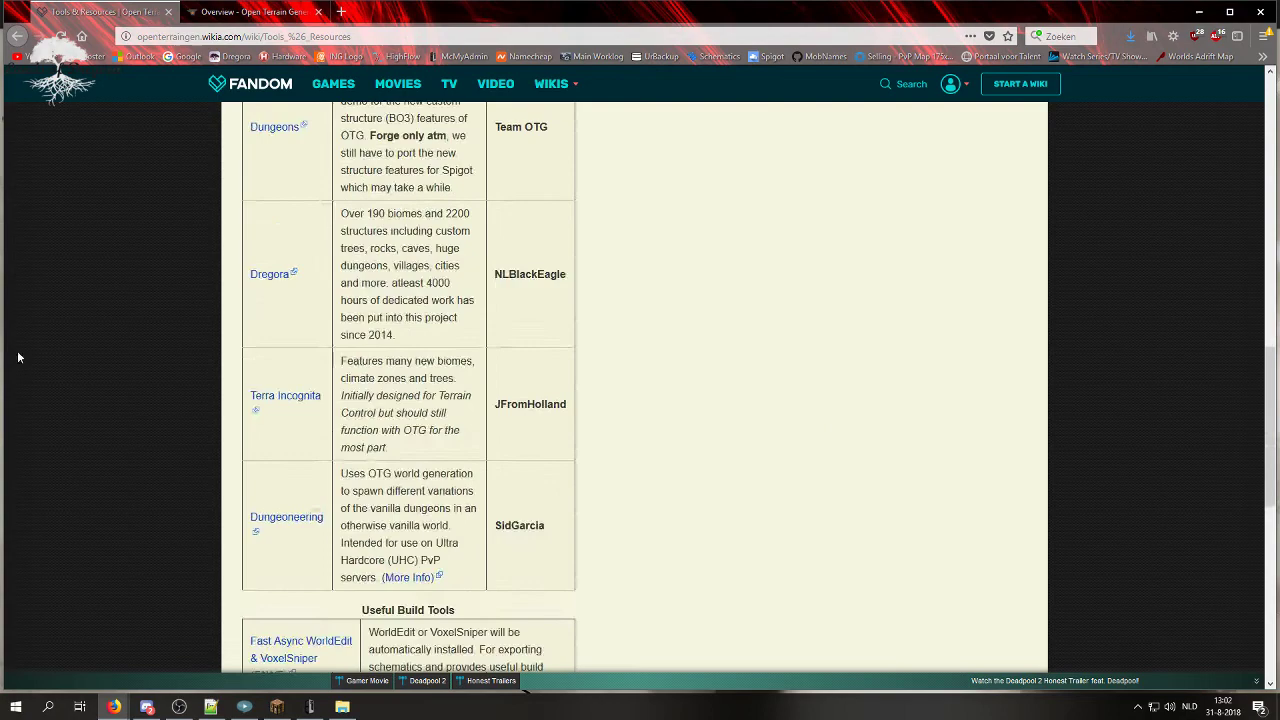
left_click(279, 281)
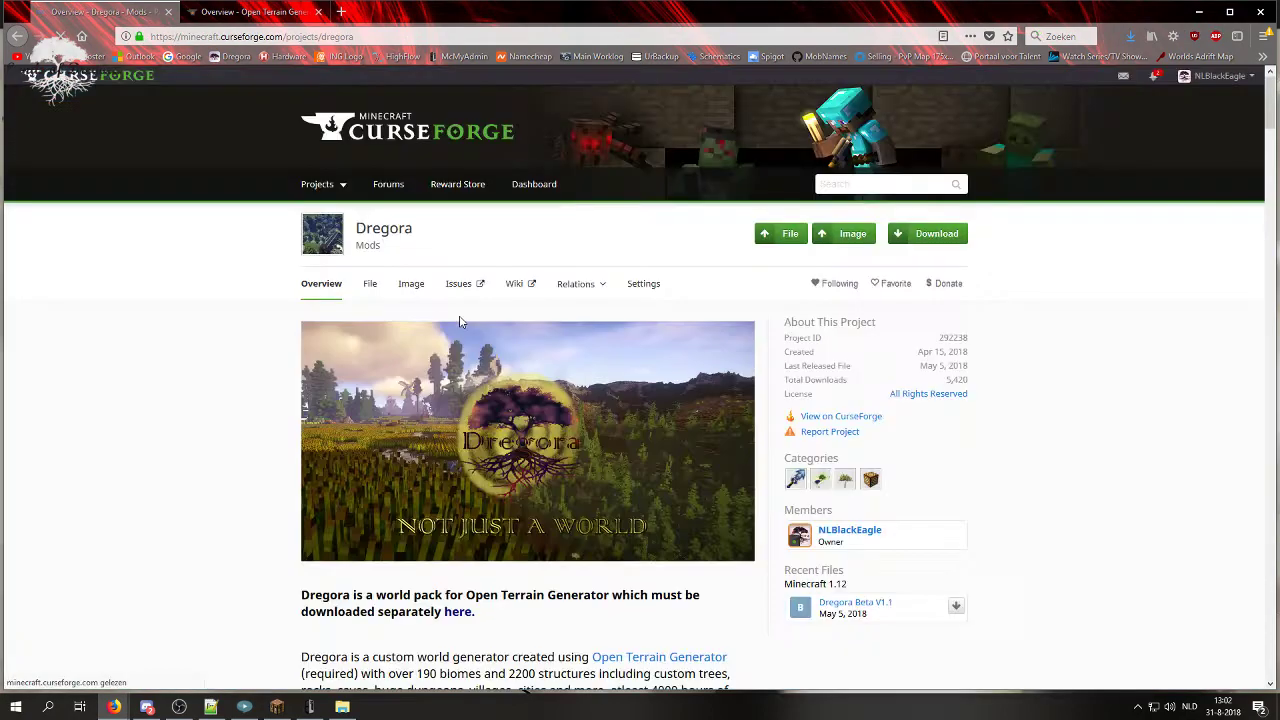
left_click(935, 236)
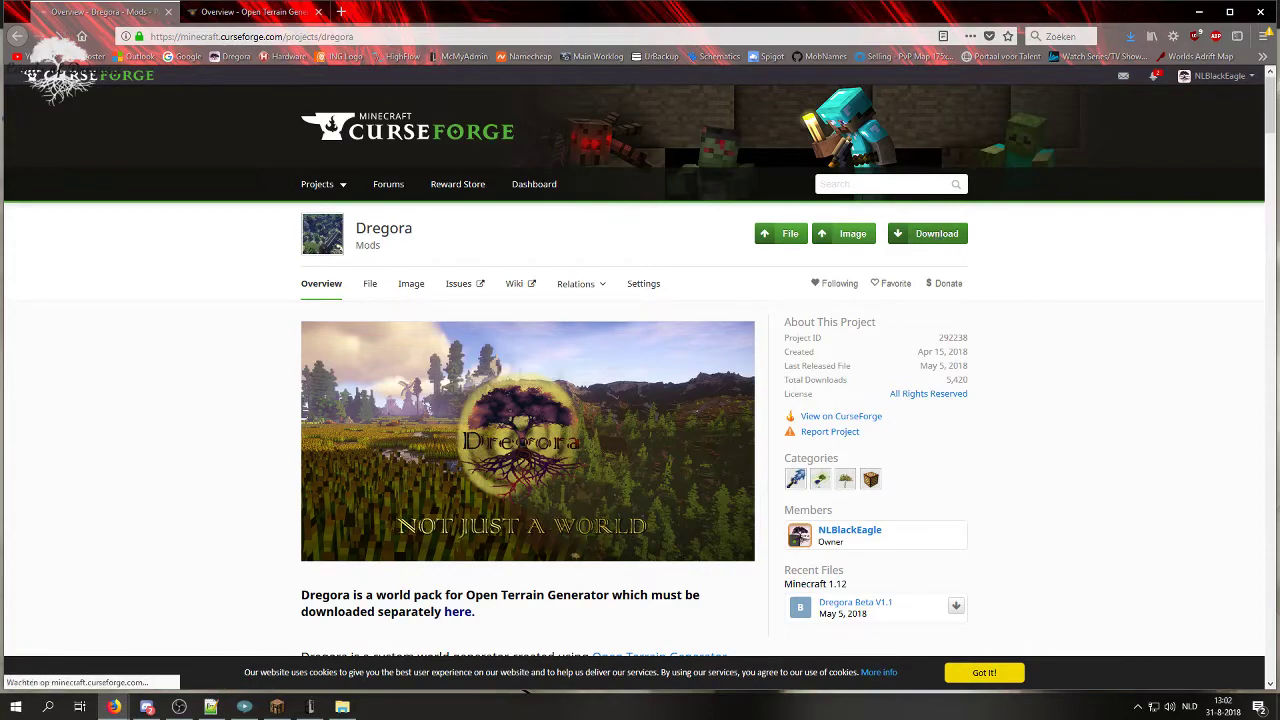
left_click(955, 259)
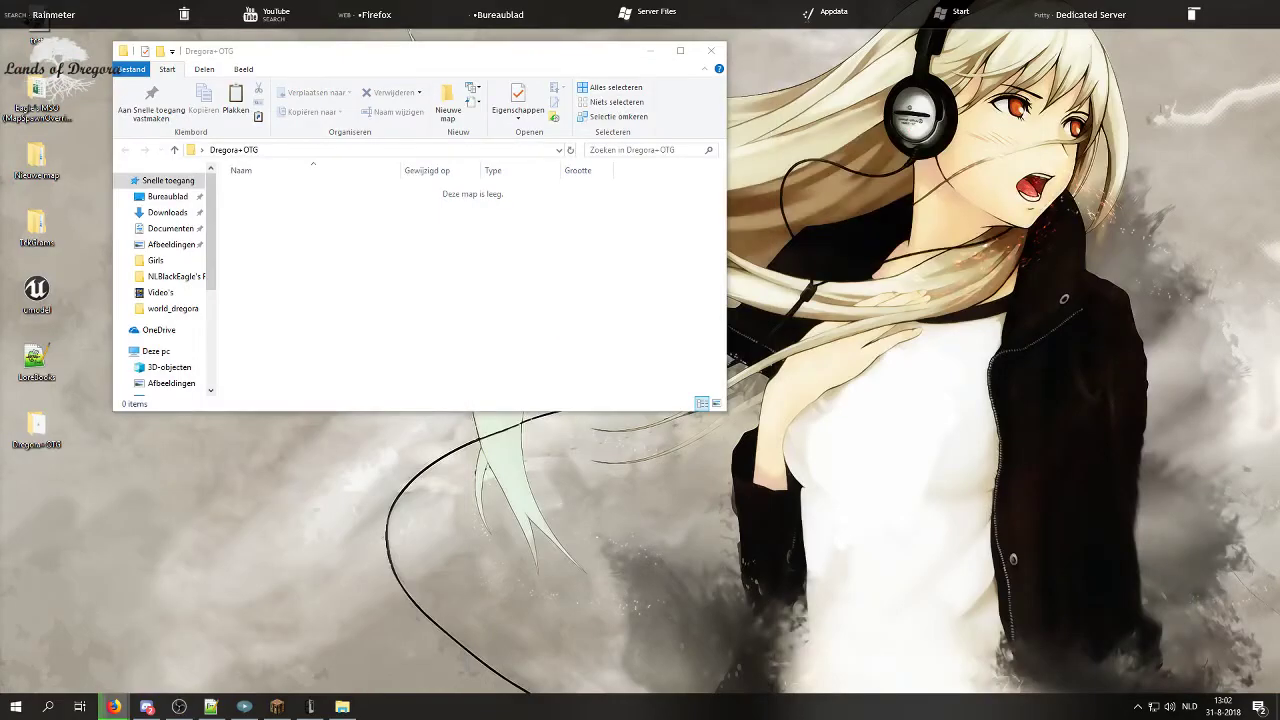
Step: Move the downloaded OpenTerrainGenerator and Dregora jar files into the Dregora+OTG desktop folder in File Explorer
left_click_drag(20, 466, 405, 303)
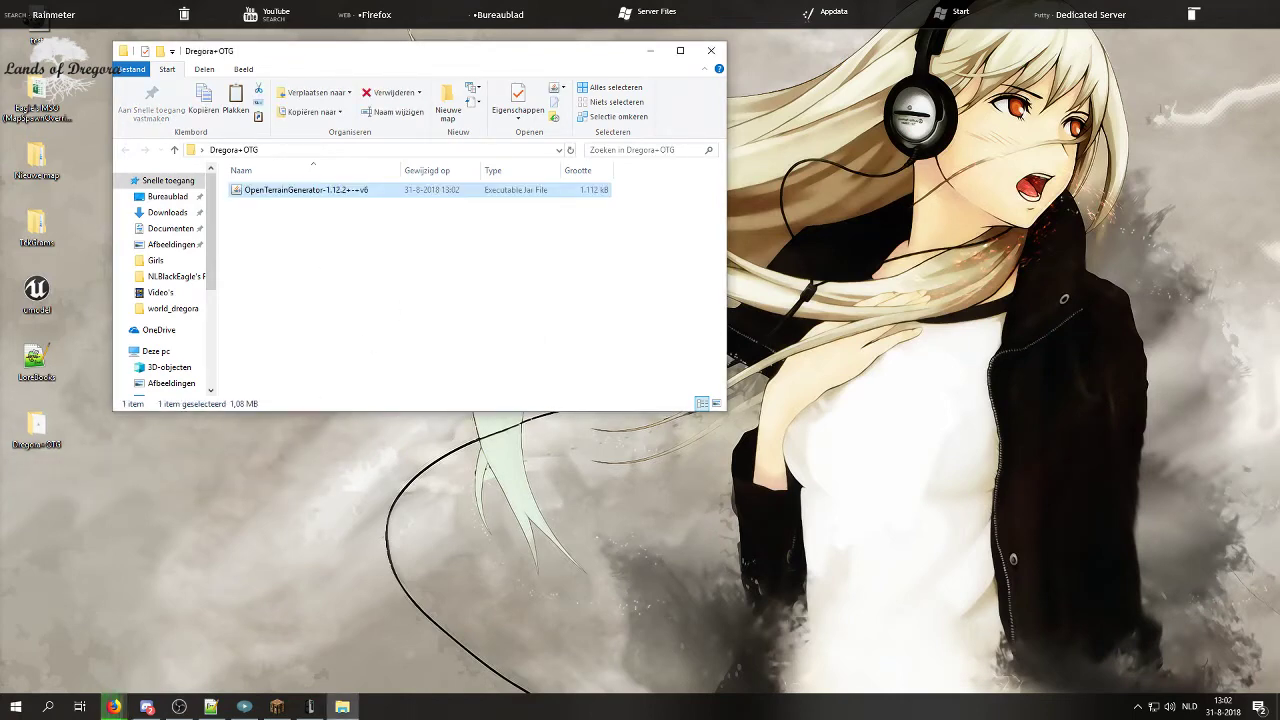
left_click_drag(620, 268, 350, 292)
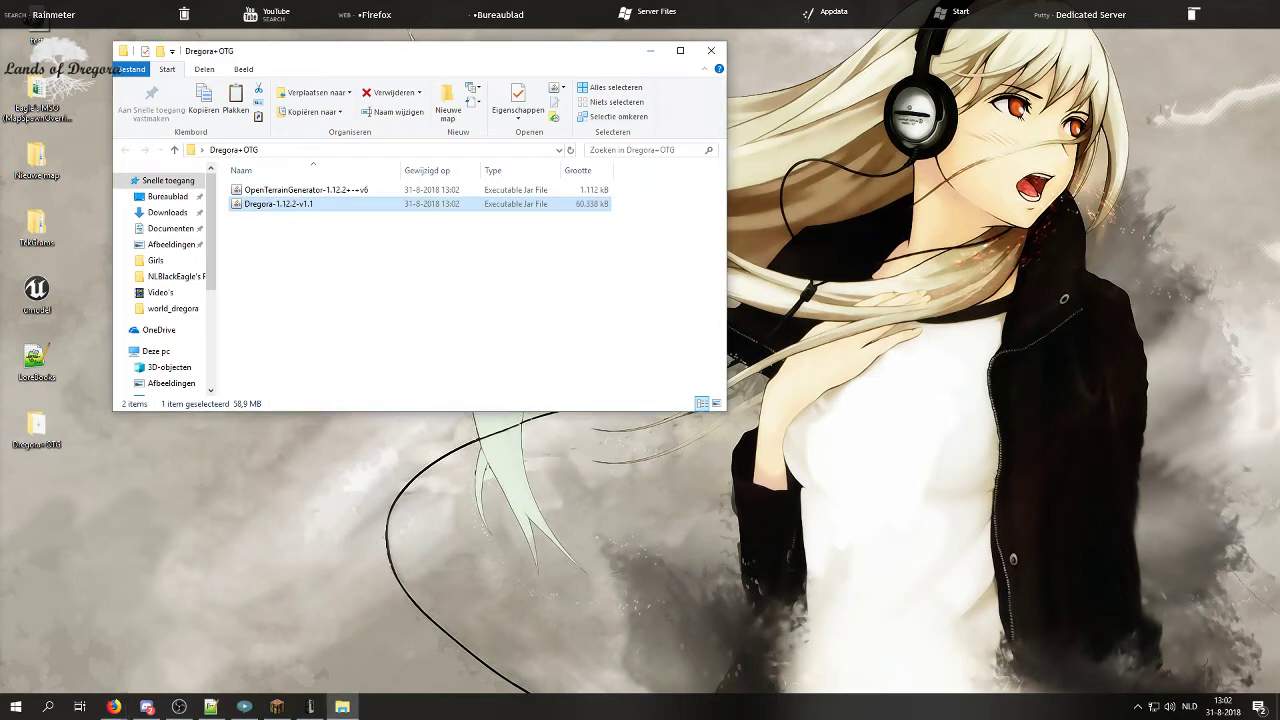
left_click(360, 274)
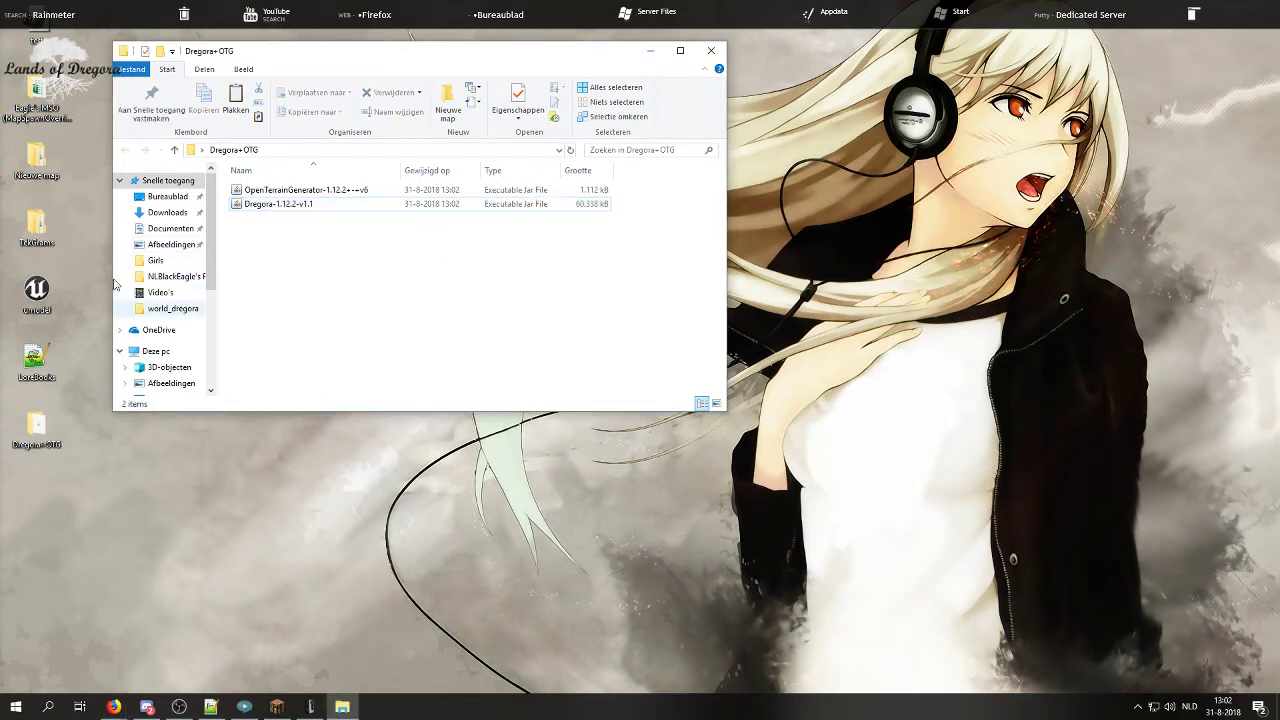
Step: Extract the Dregora-1.12.2-v1.1 jar into its own Dregora-1.12.2-v1.1 folder with WinRAR
right_click(285, 269)
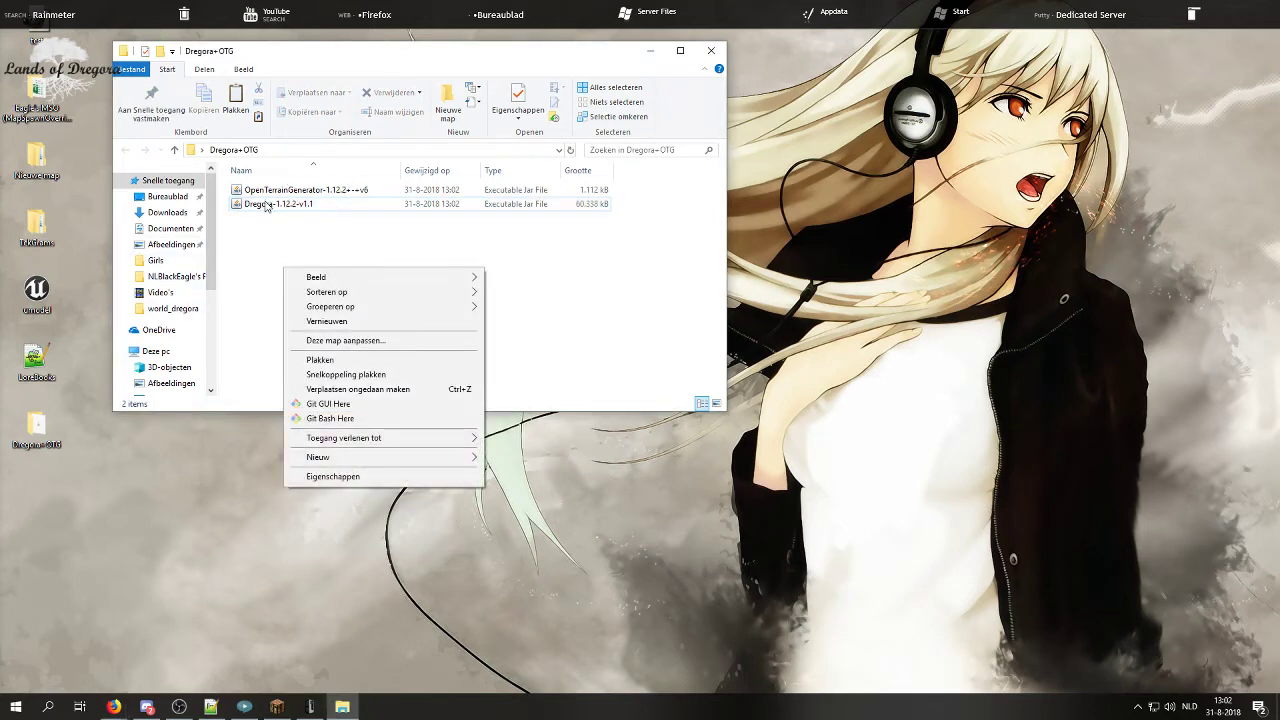
left_click(281, 287)
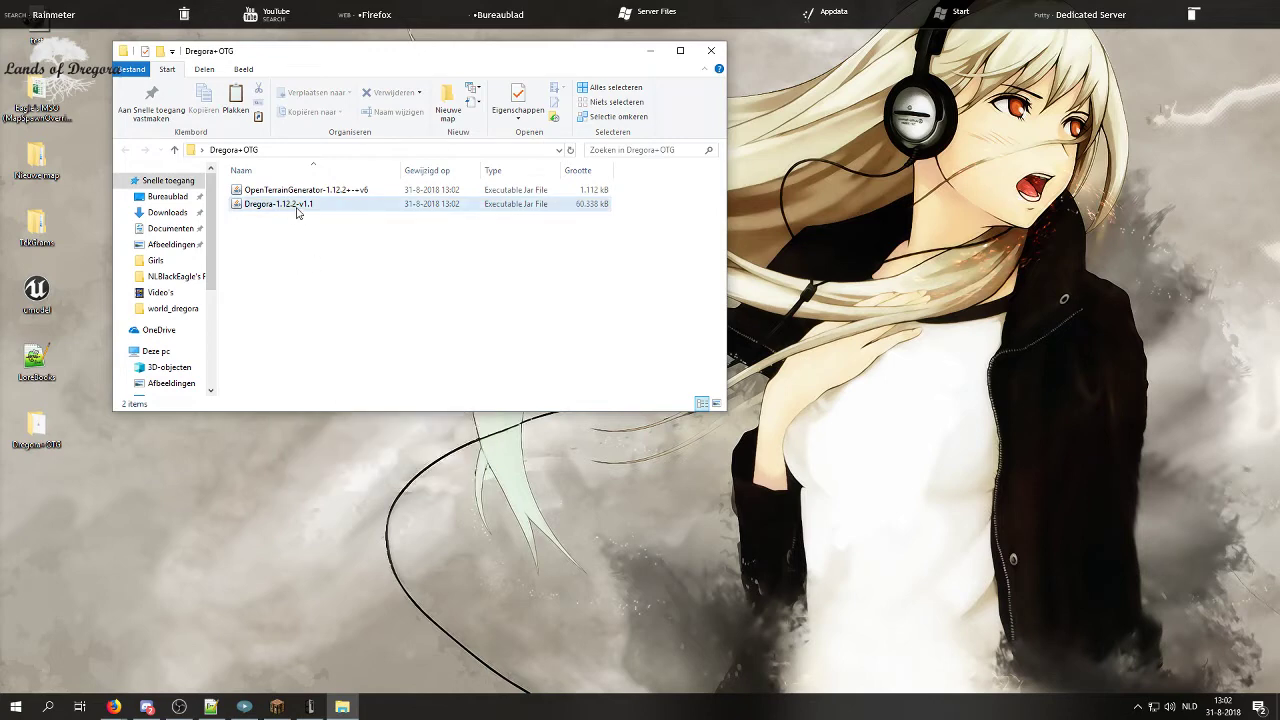
right_click(297, 207)
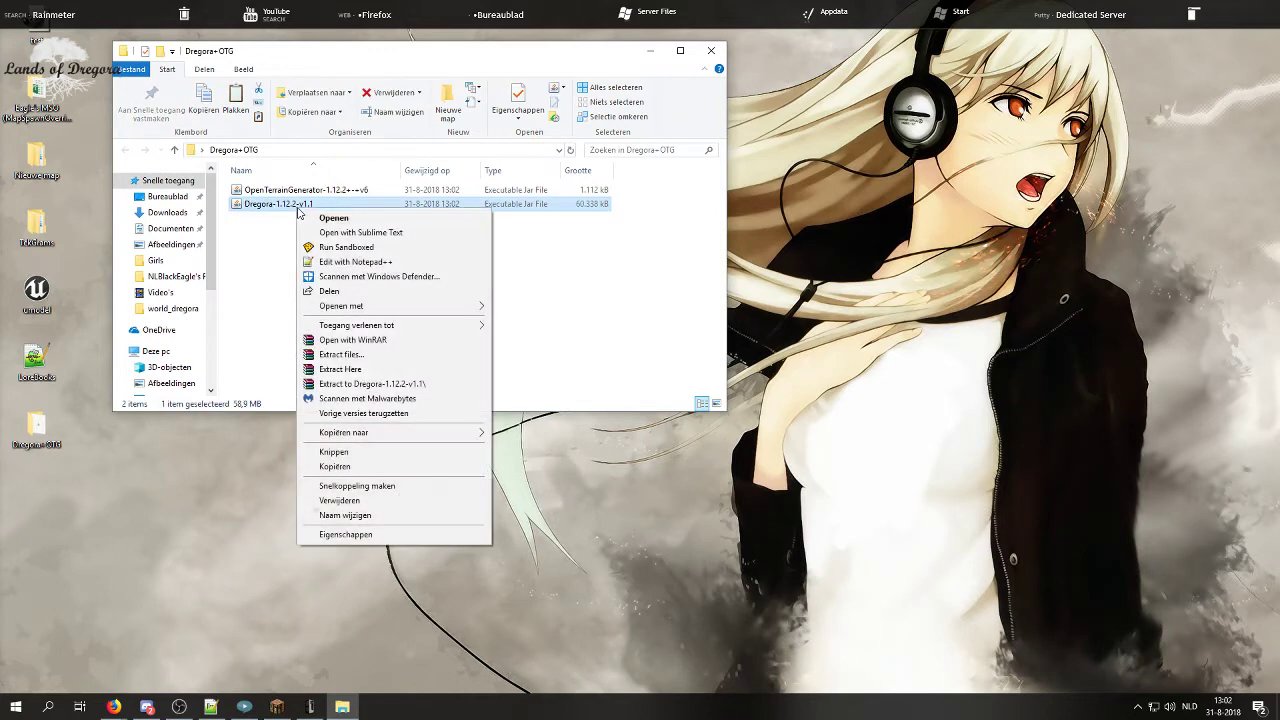
left_click(388, 386)
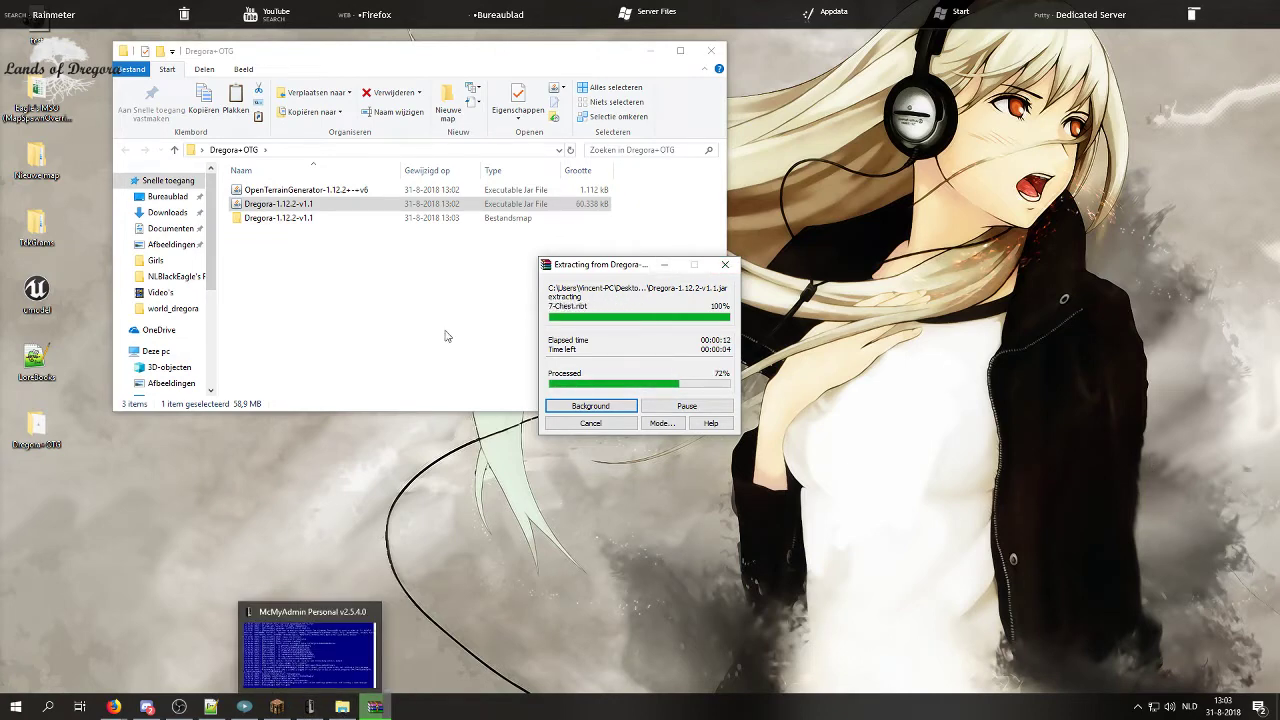
Step: Open the server files and go to ServerBuild[6.3] 1.12.2 [TESTING], Dregora, Minecraft, plugins
left_click(657, 15)
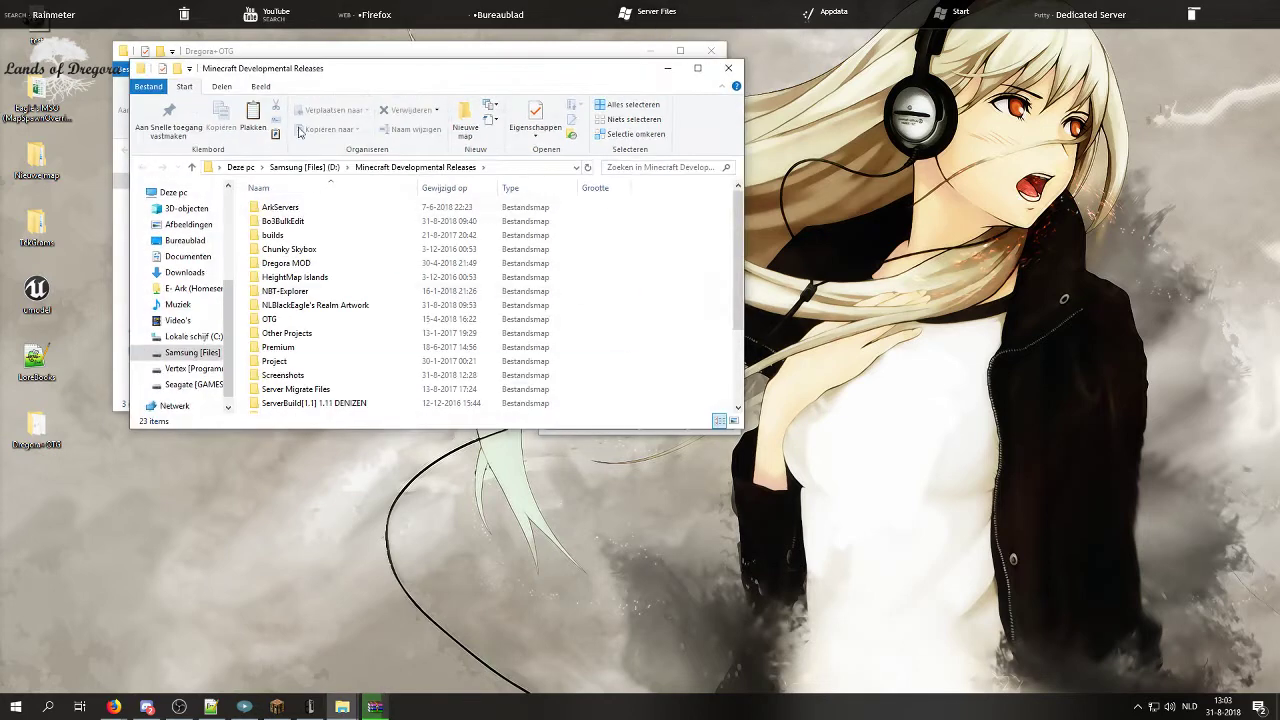
scroll(330, 365, "down", 2)
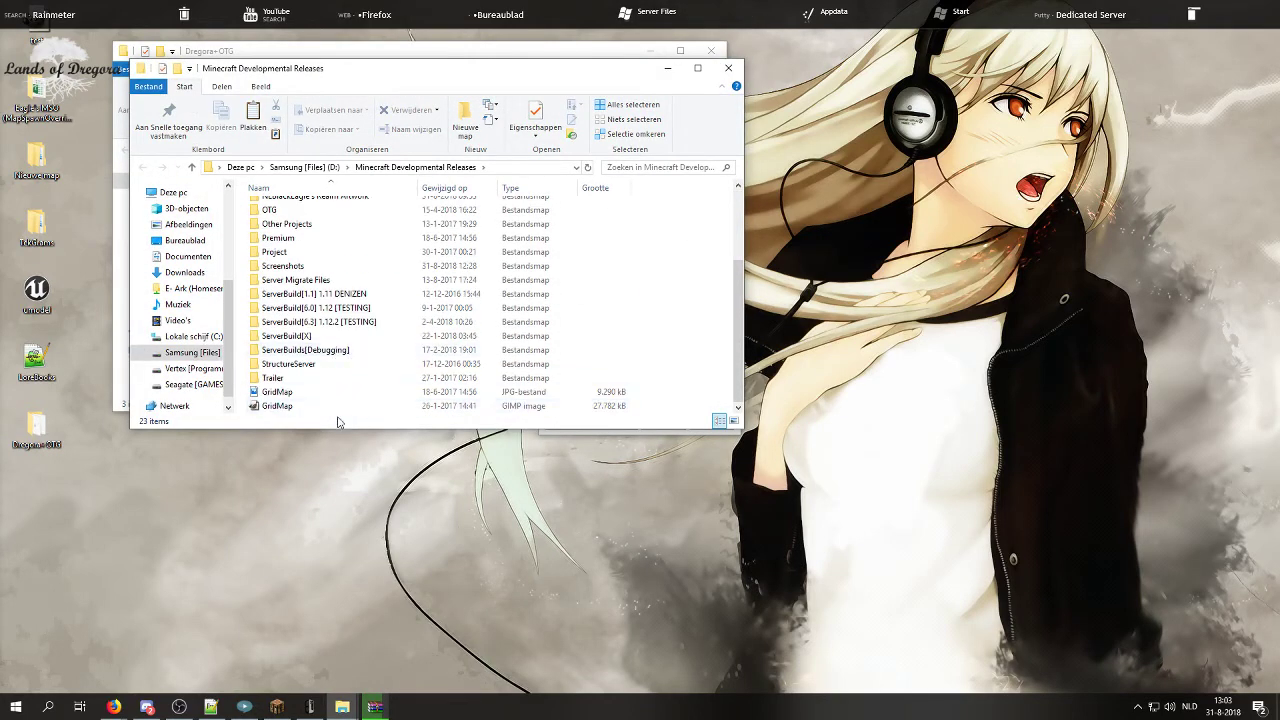
double_click(330, 322)
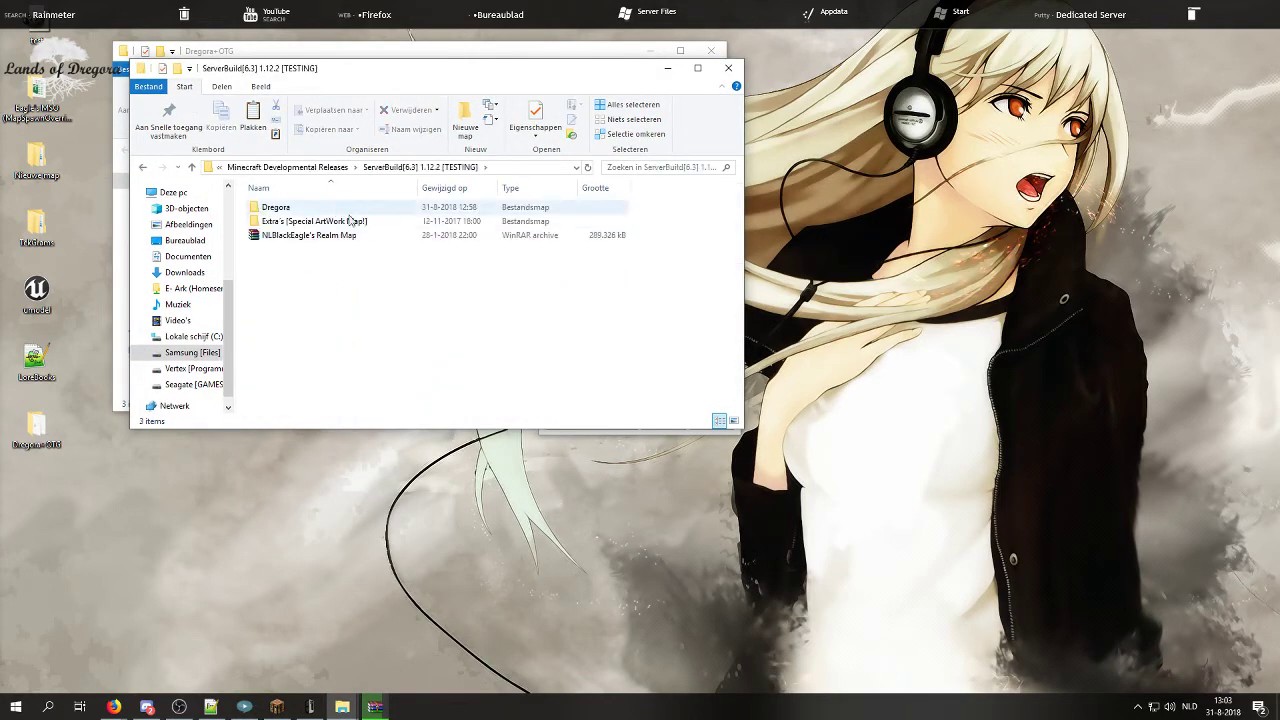
double_click(299, 210)
double_click(280, 250)
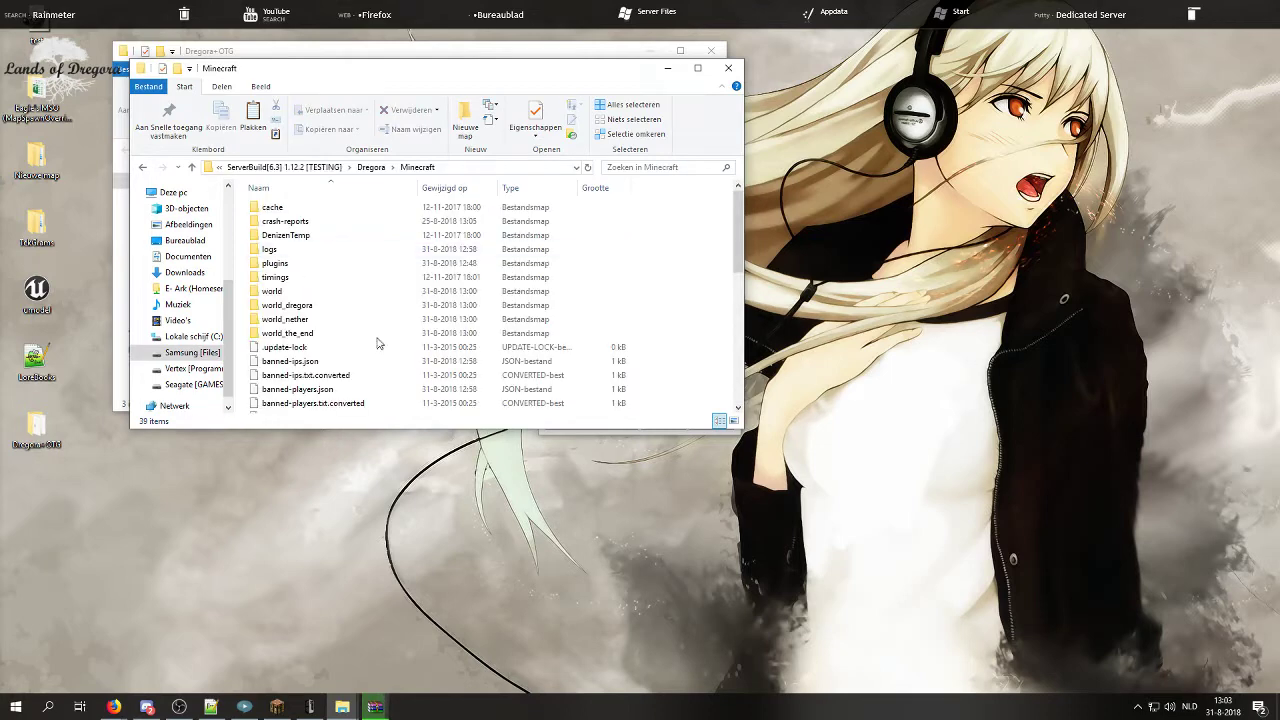
left_click(290, 263)
double_click(290, 263)
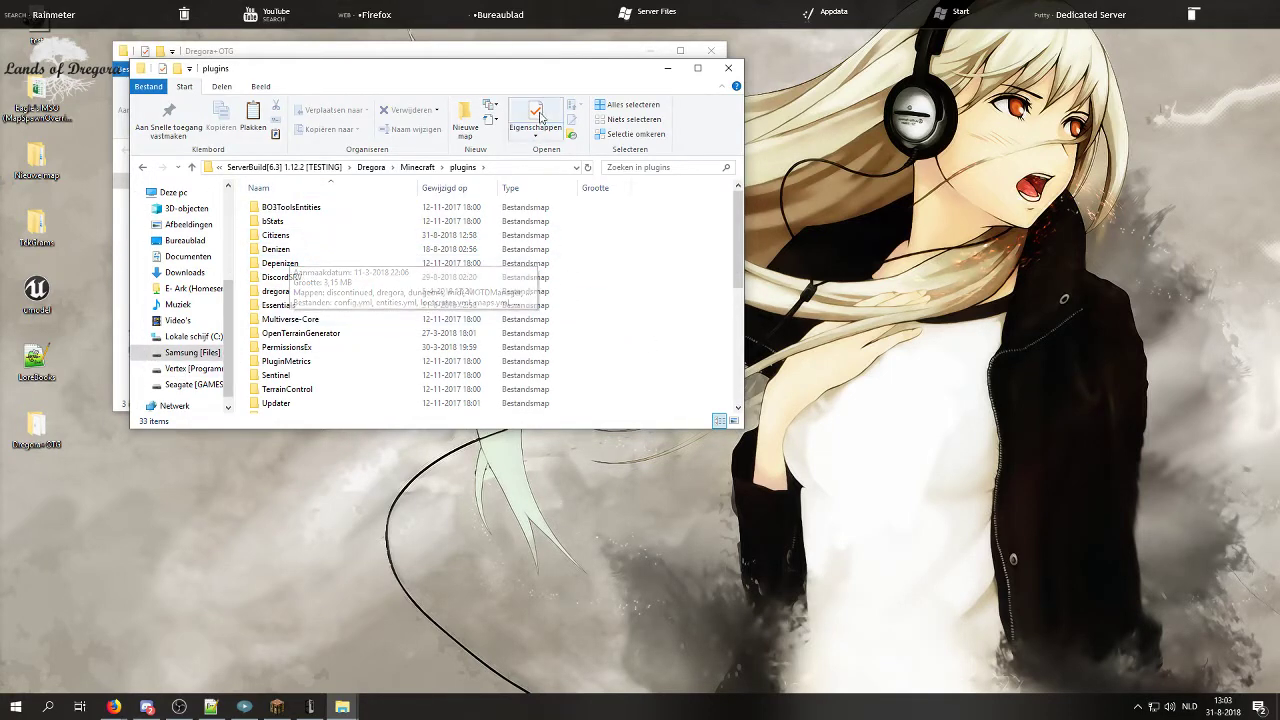
Step: Copy the OpenTerrainGenerator-1.12.2 v6 jar from Dregora+OTG into the server's plugins folder, replacing the existing file
left_click_drag(494, 73, 1027, 128)
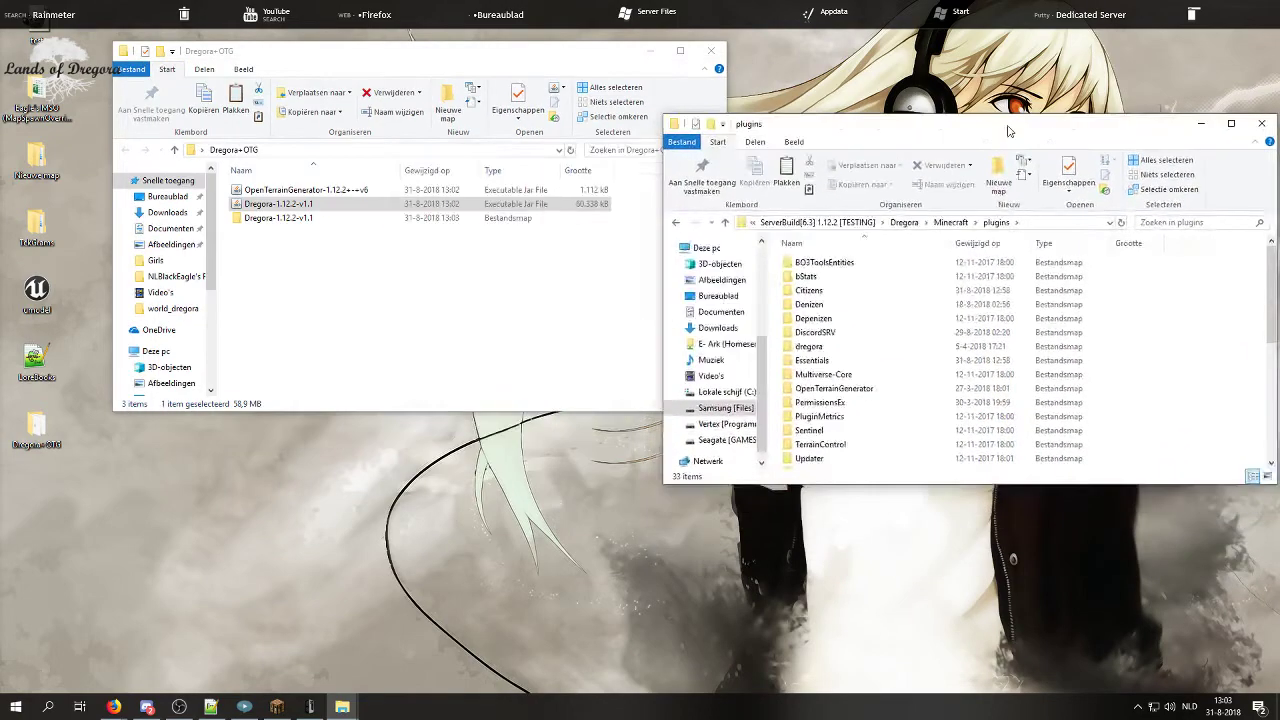
left_click(326, 191)
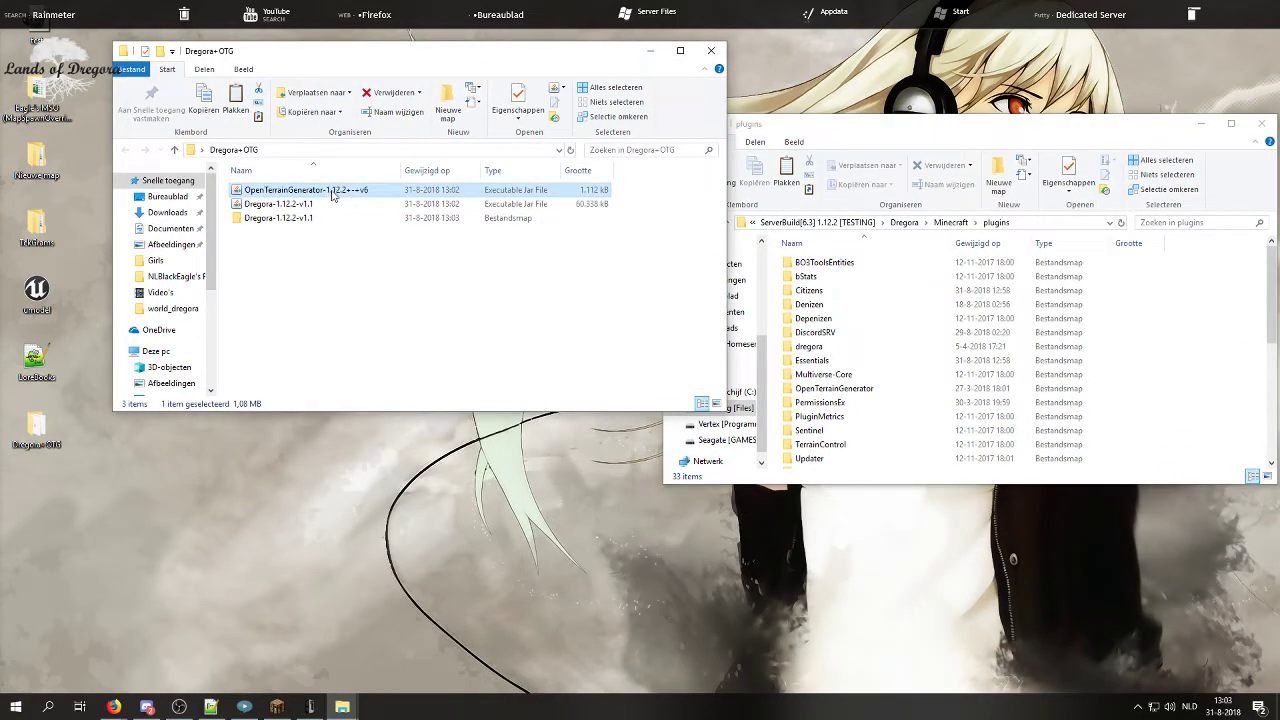
left_click_drag(333, 196, 1165, 387)
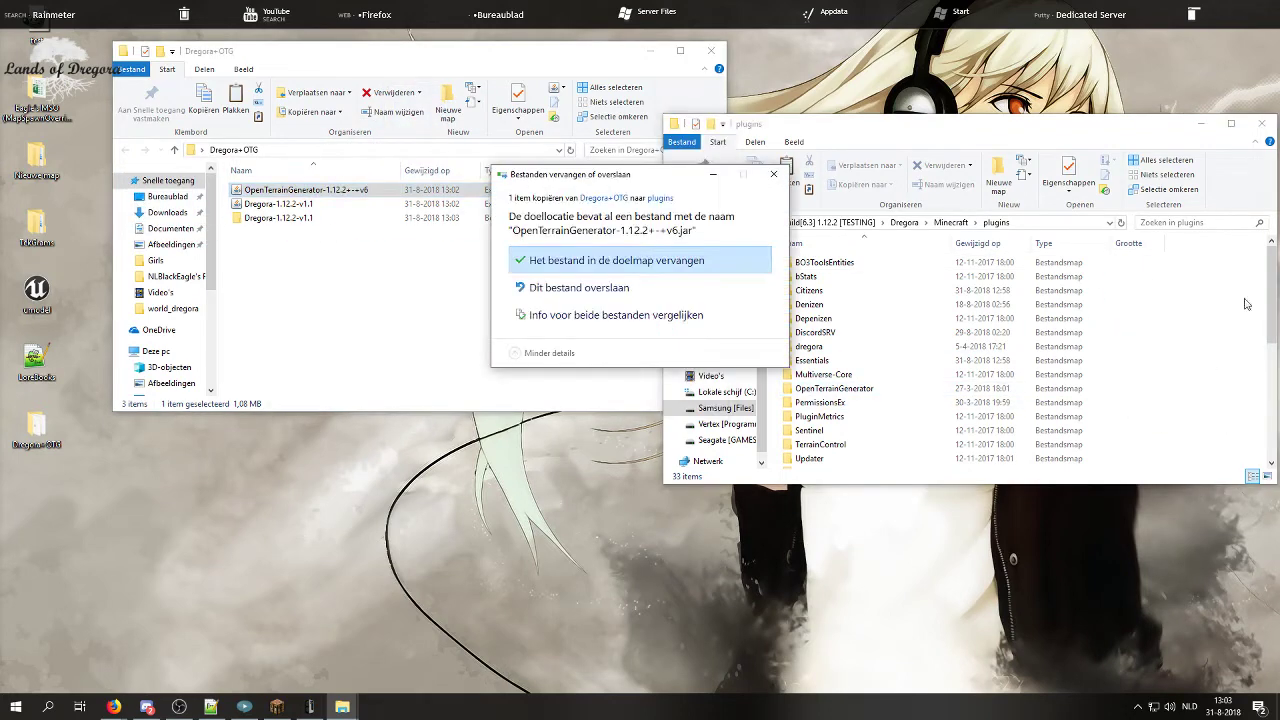
left_click(612, 268)
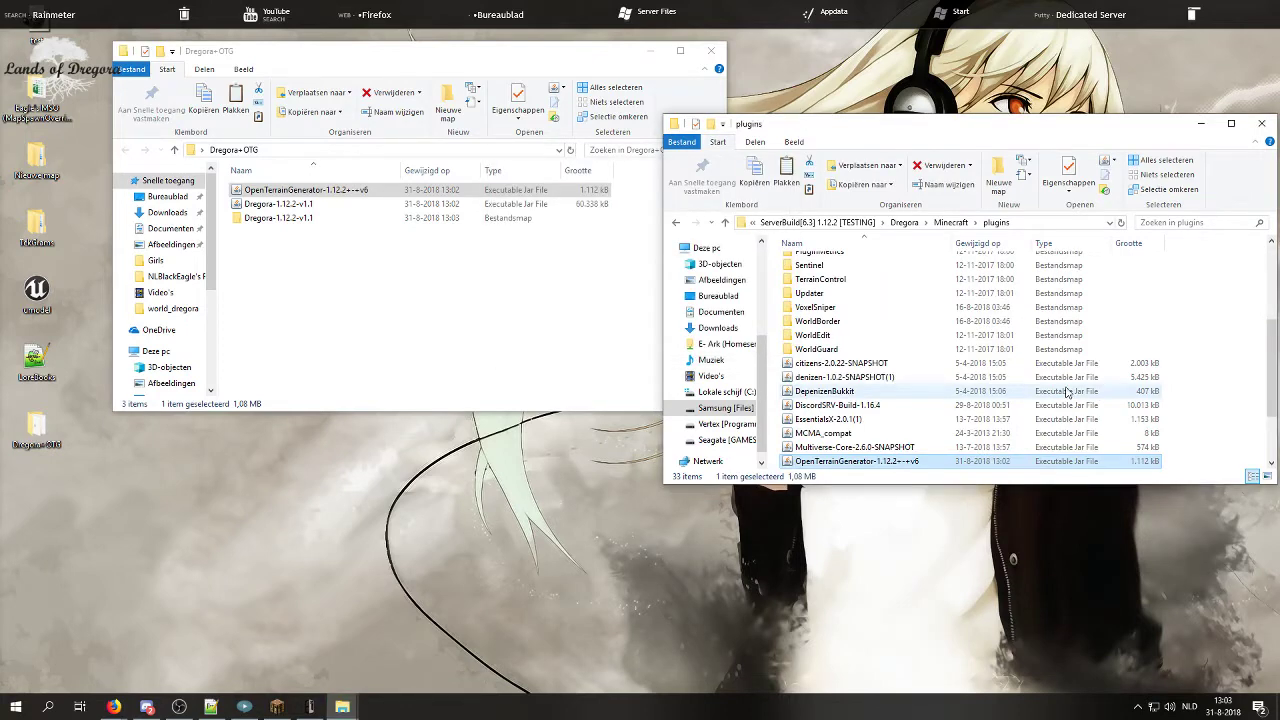
scroll(1067, 392, "up", 4)
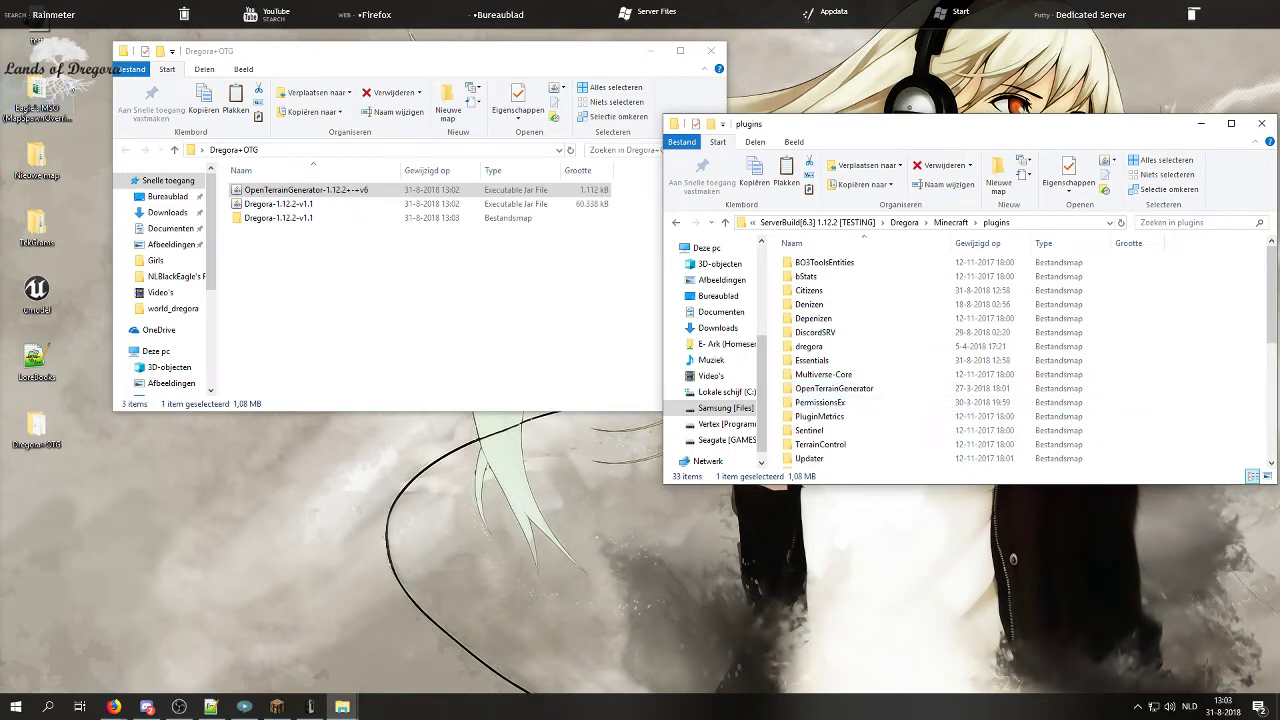
Step: Switch to the Dregora page in Firefox, open Google and search for "multiverse spigot"
mouse_move(114, 707)
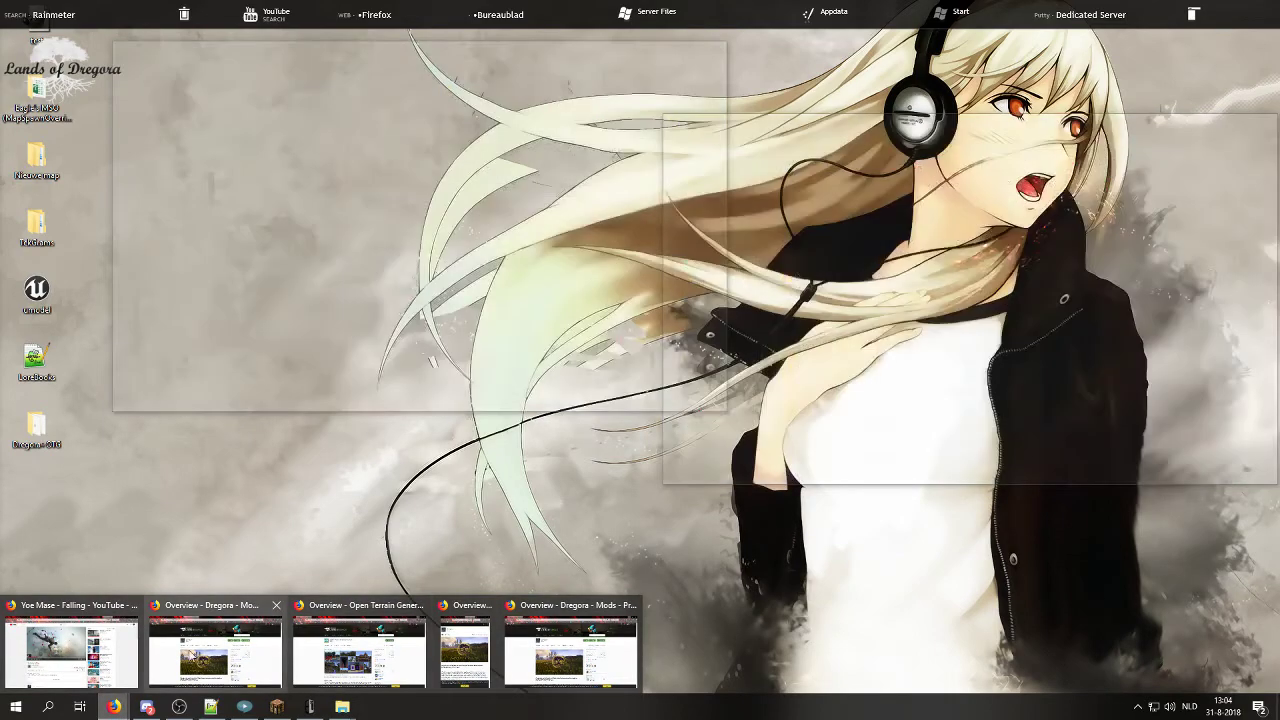
left_click(208, 655)
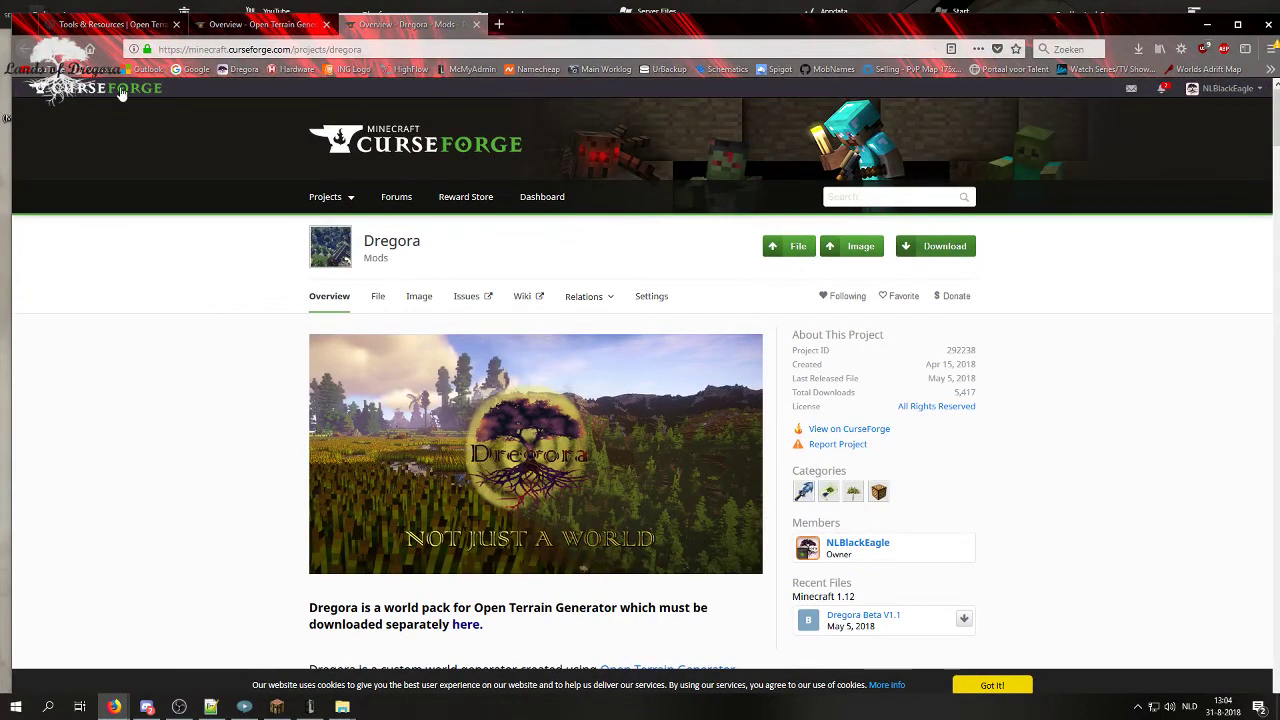
left_click(211, 70)
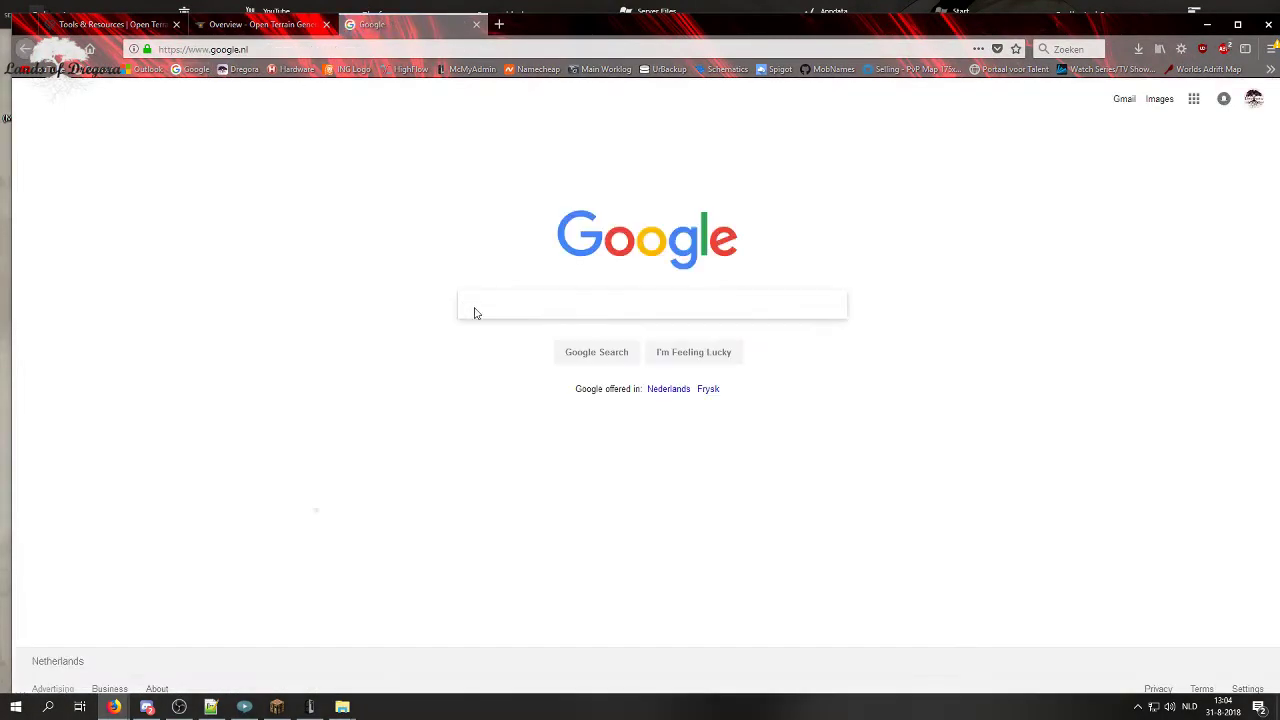
left_click(601, 309)
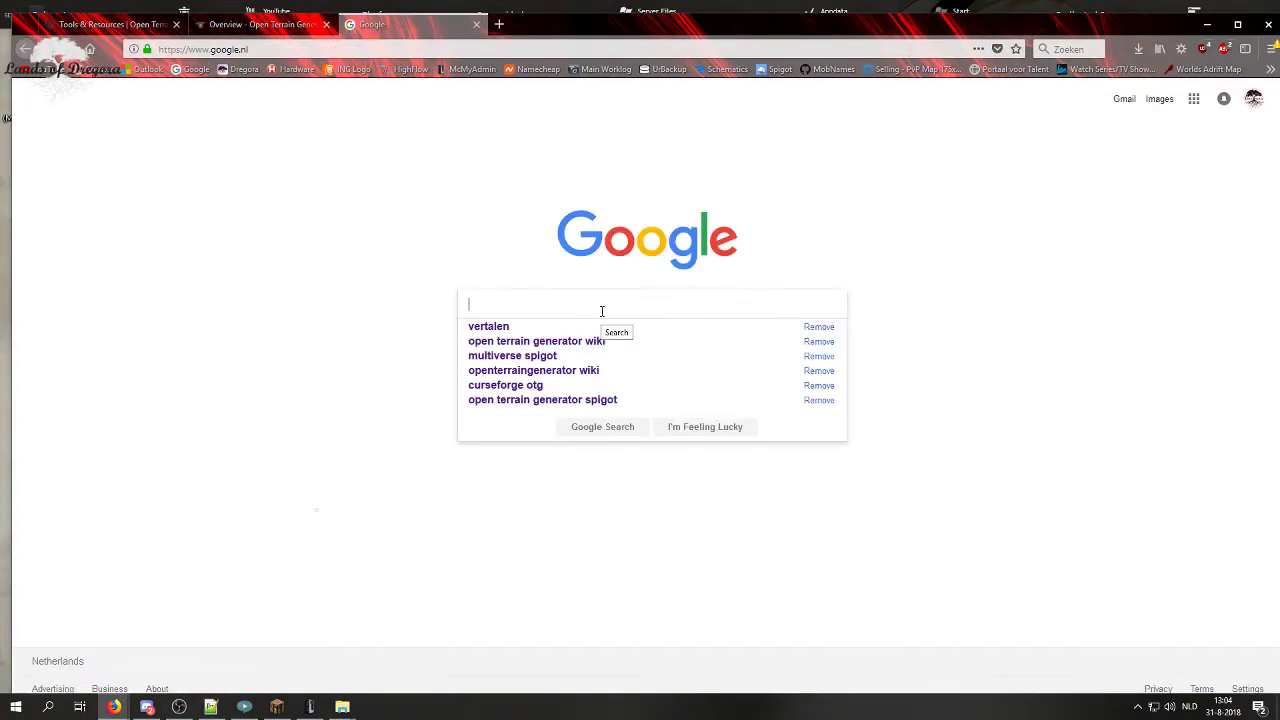
type("multiv")
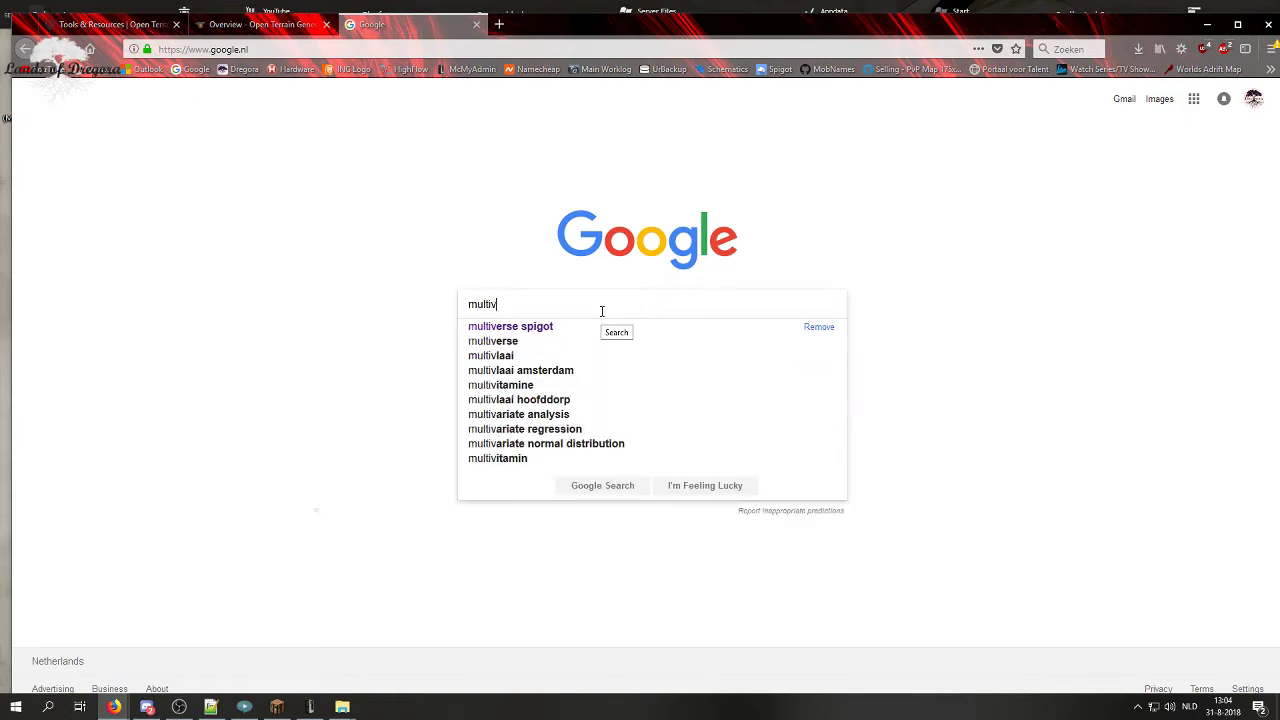
type("erse spigot")
key("Return")
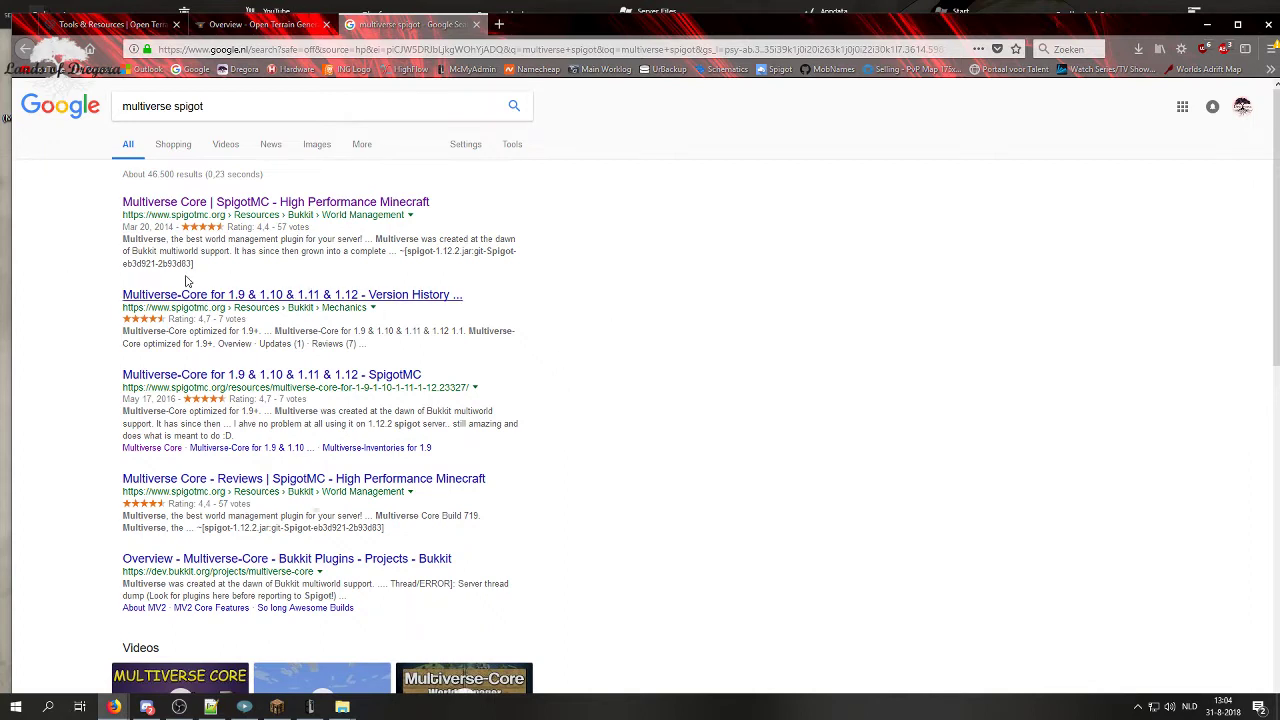
Step: Open the SpigotMC version history of Multiverse-Core for 1.9 & 1.10 & 1.11 & 1.12 and download Multiverse-Core-2.5.jar
left_click(283, 295)
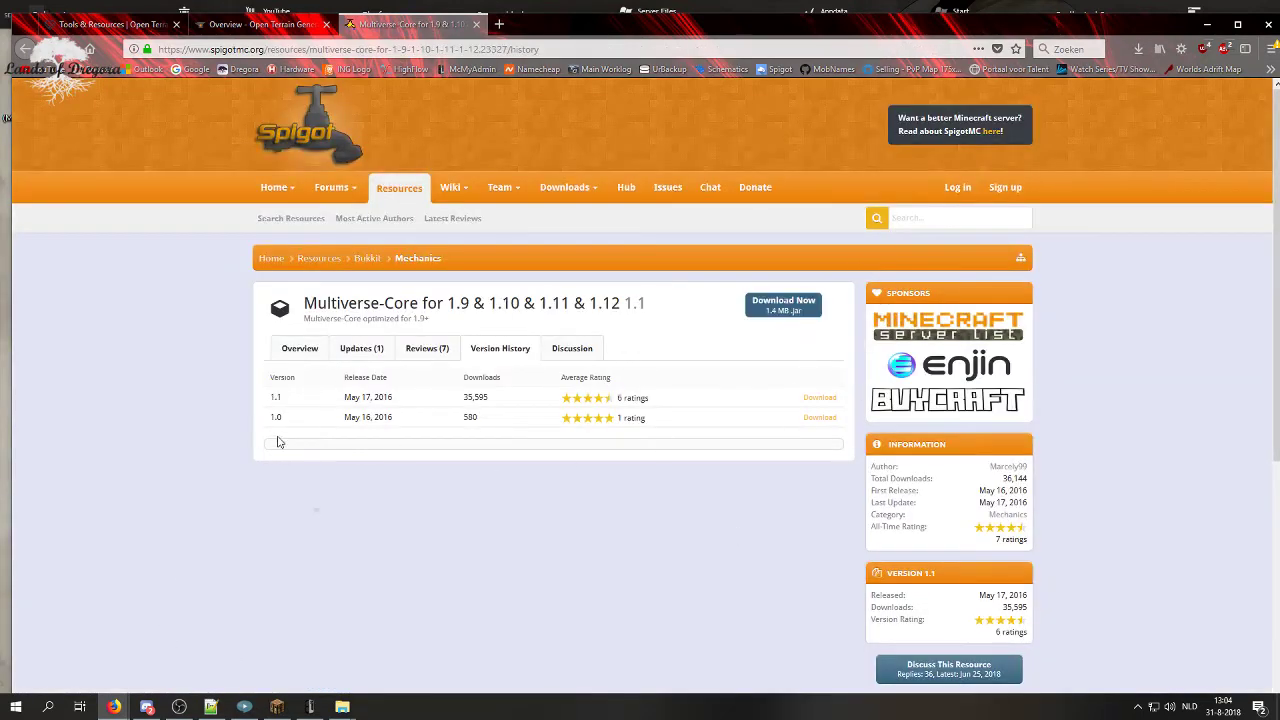
left_click(779, 305)
left_click(245, 22)
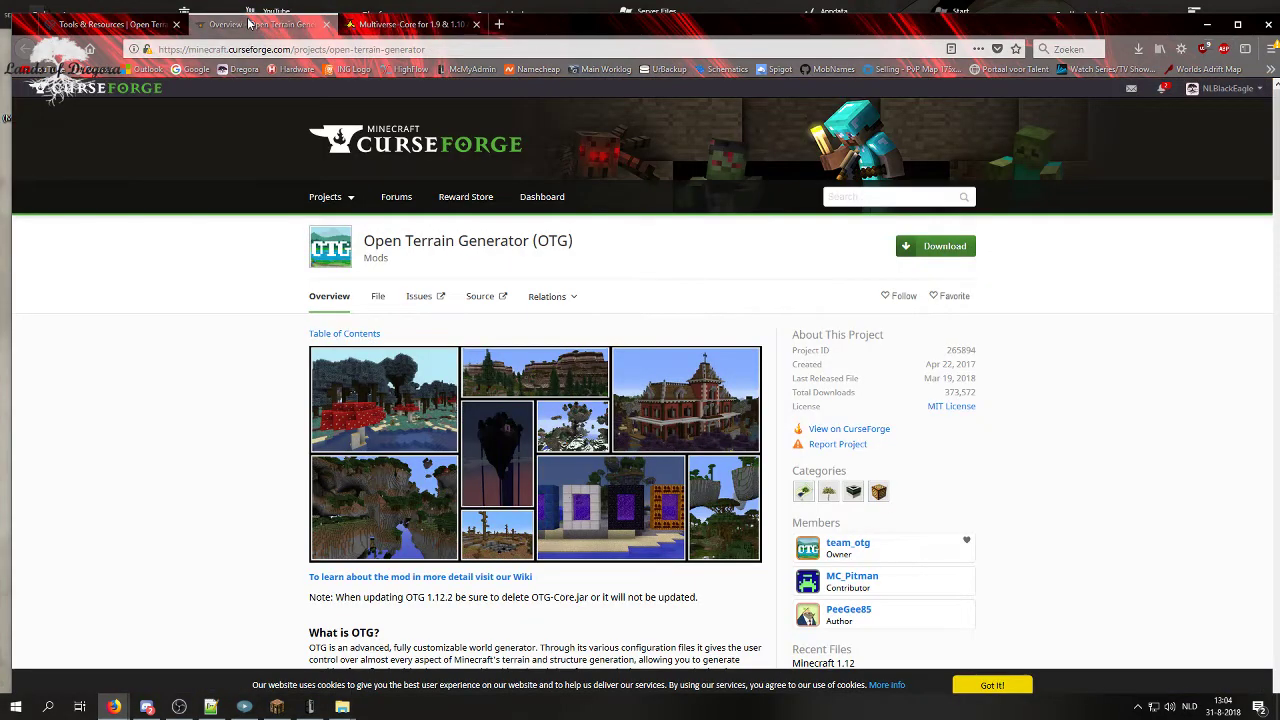
left_click(398, 26)
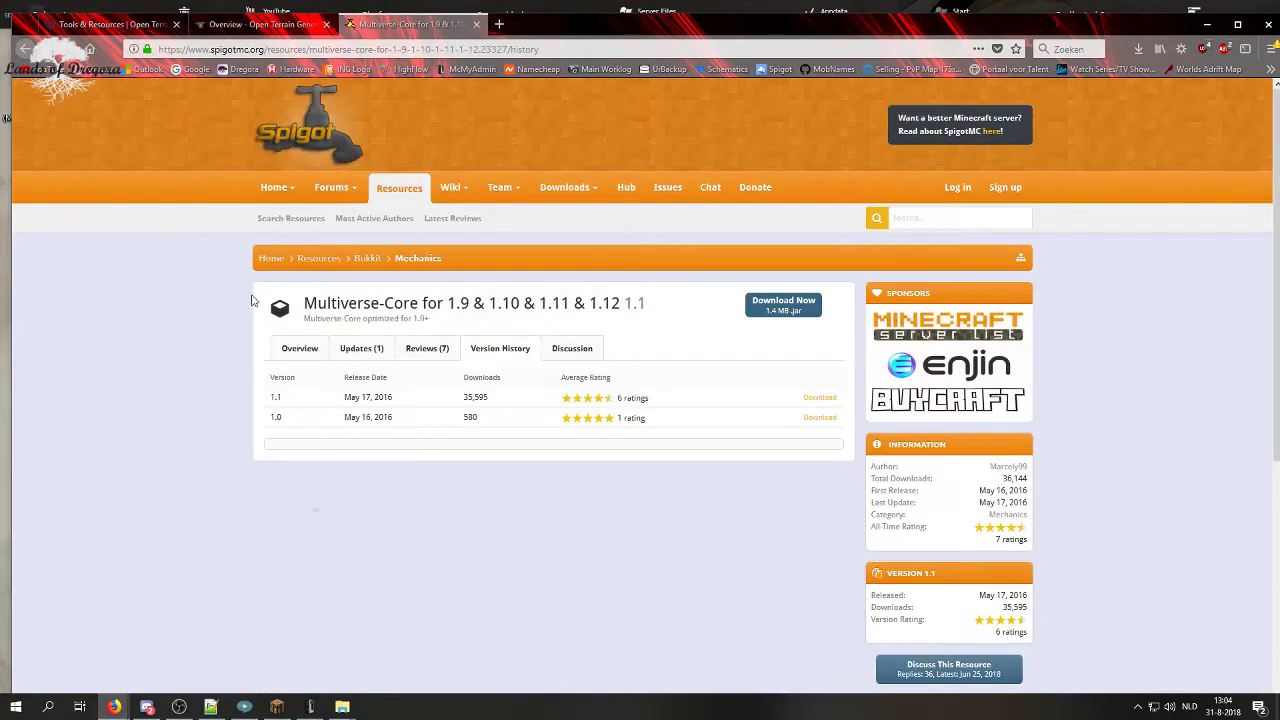
left_click(785, 303)
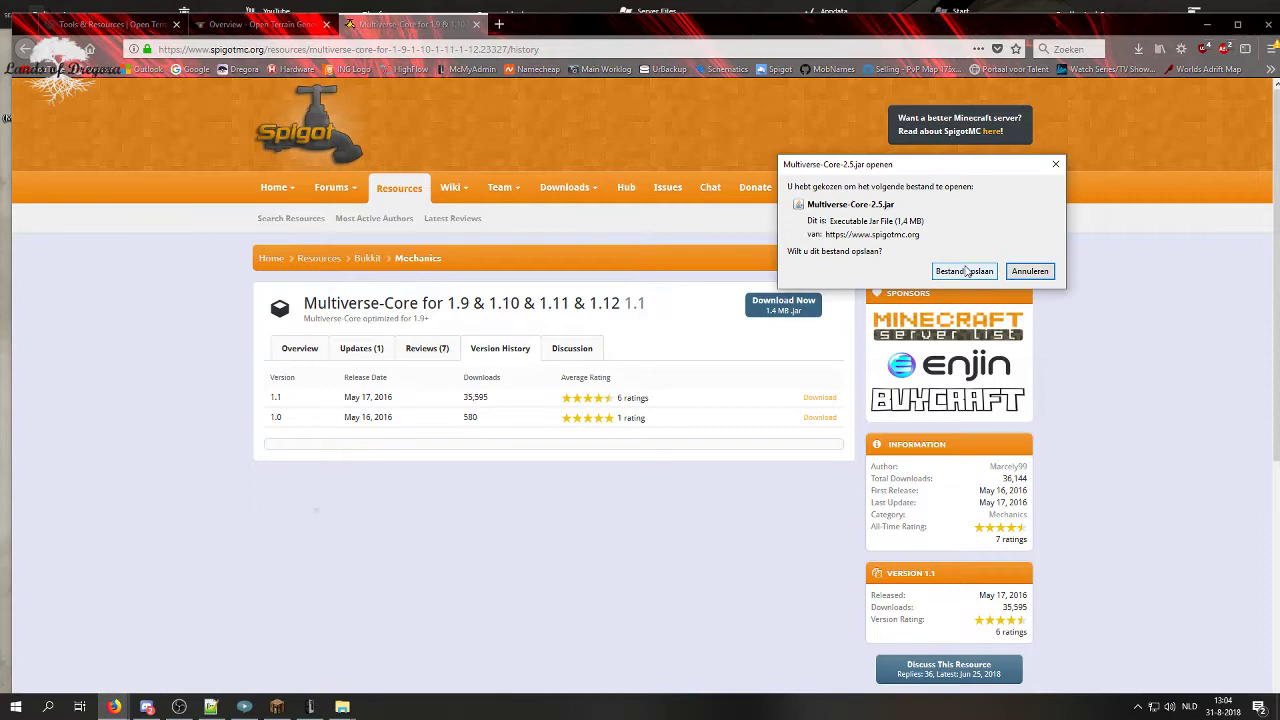
left_click(964, 271)
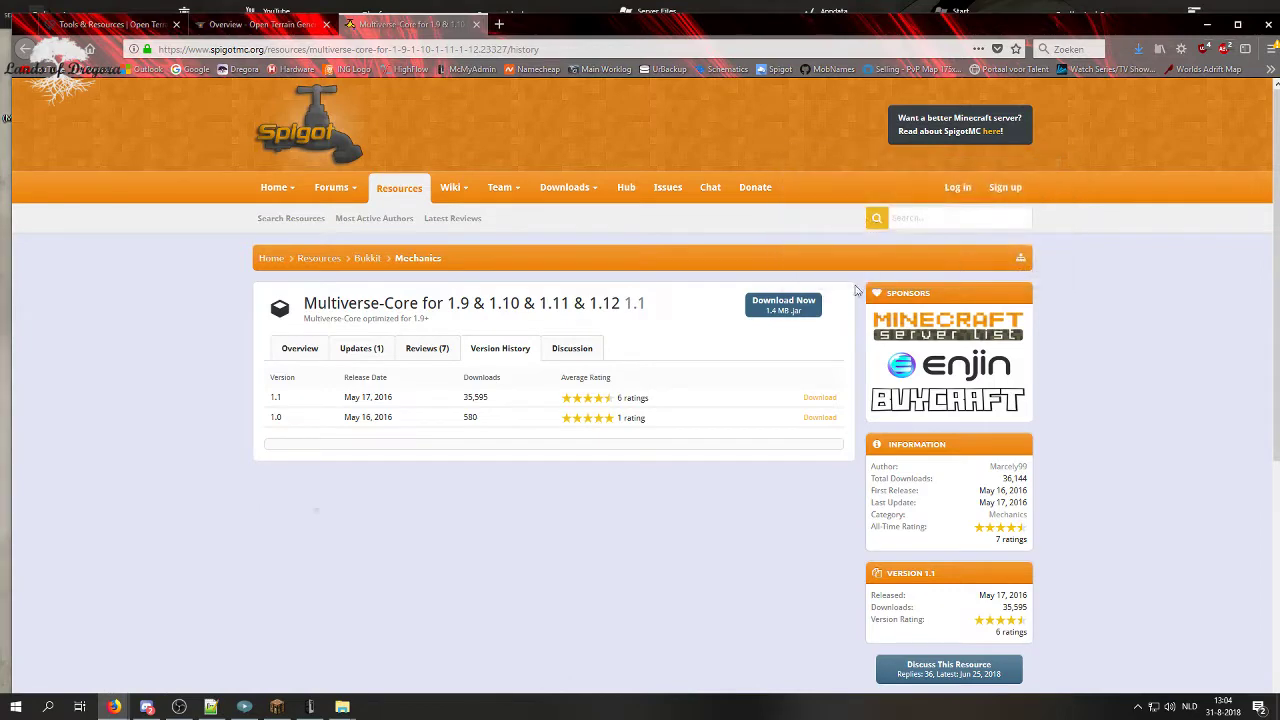
Step: Put the downloaded Multiverse-Core-2.5 jar into the Dregora+OTG folder and minimize the browser
double_click(1130, 37)
left_click(170, 135)
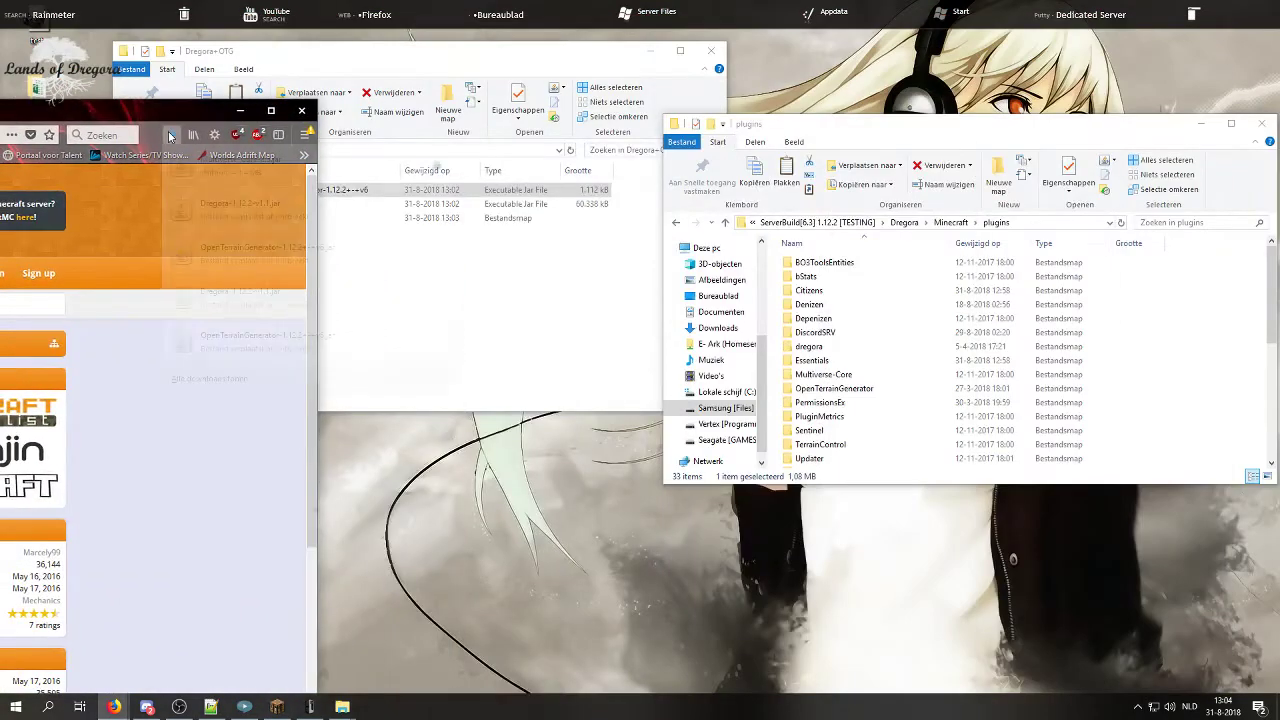
left_click_drag(225, 168, 543, 323)
left_click(229, 100)
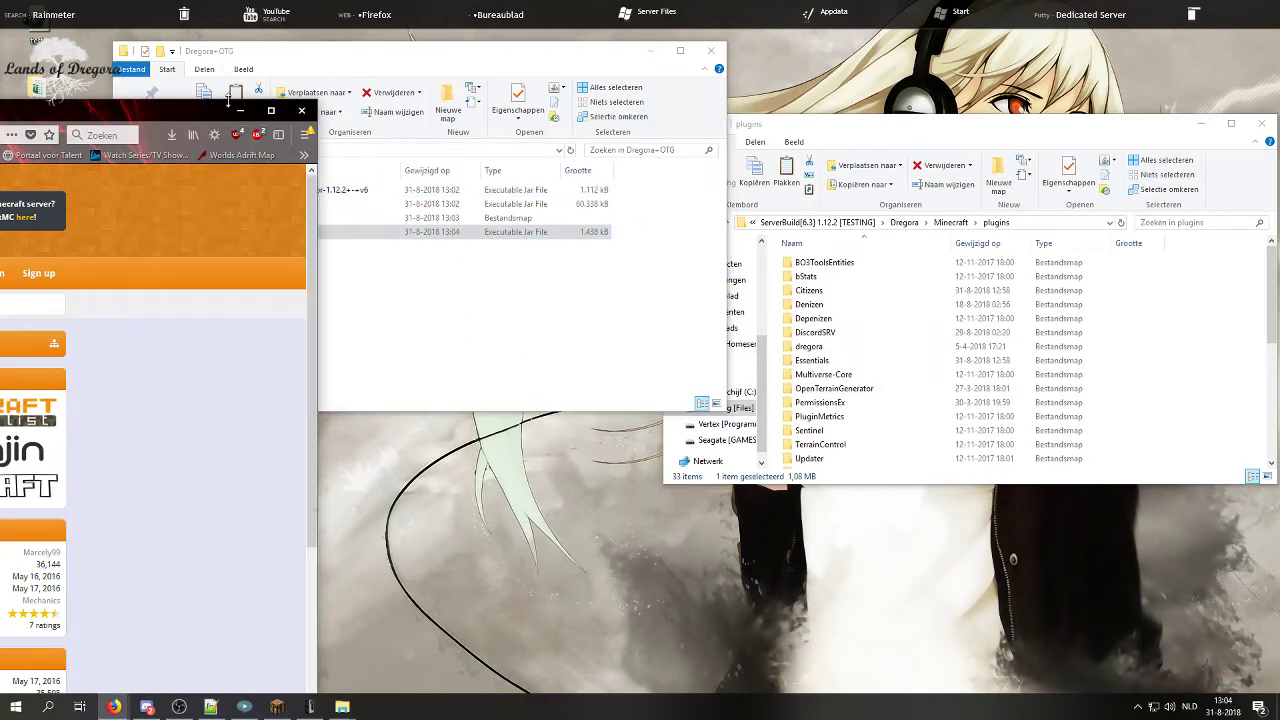
left_click(240, 110)
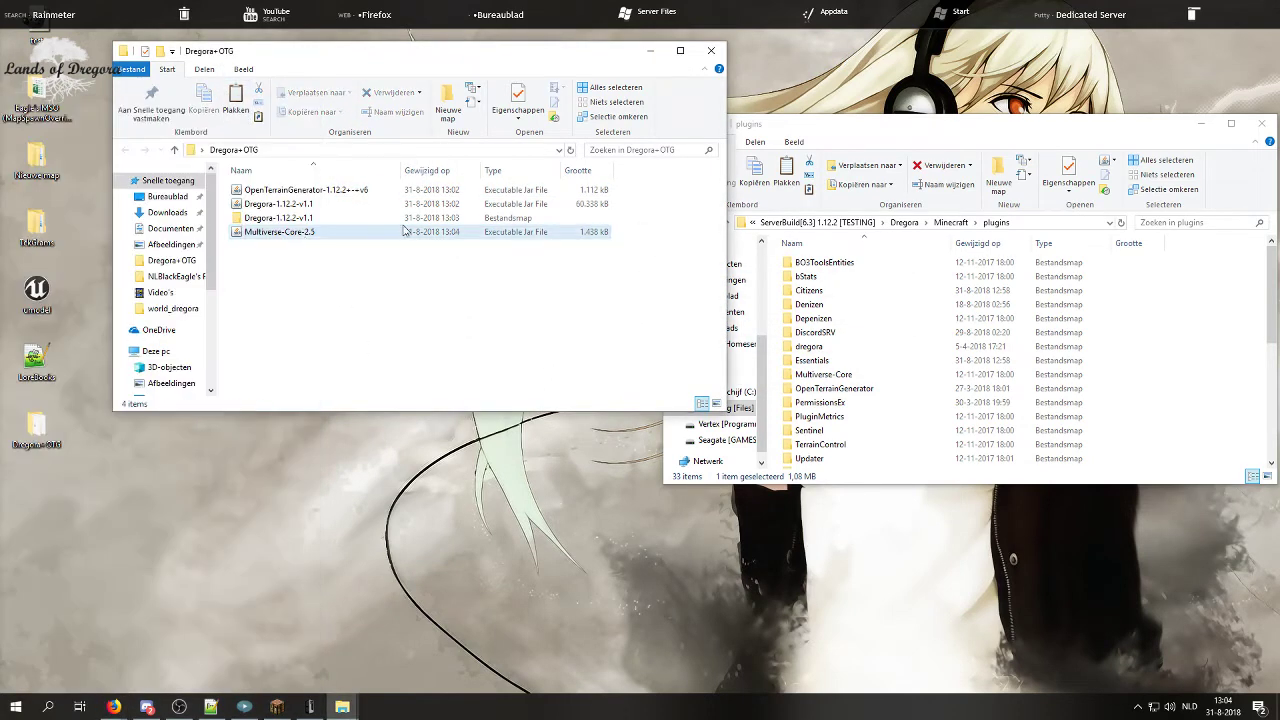
Step: Delete the Dregora-1.12.2-v1.1 jar file from the Dregora+OTG folder, keeping the extracted folder
left_click(292, 220)
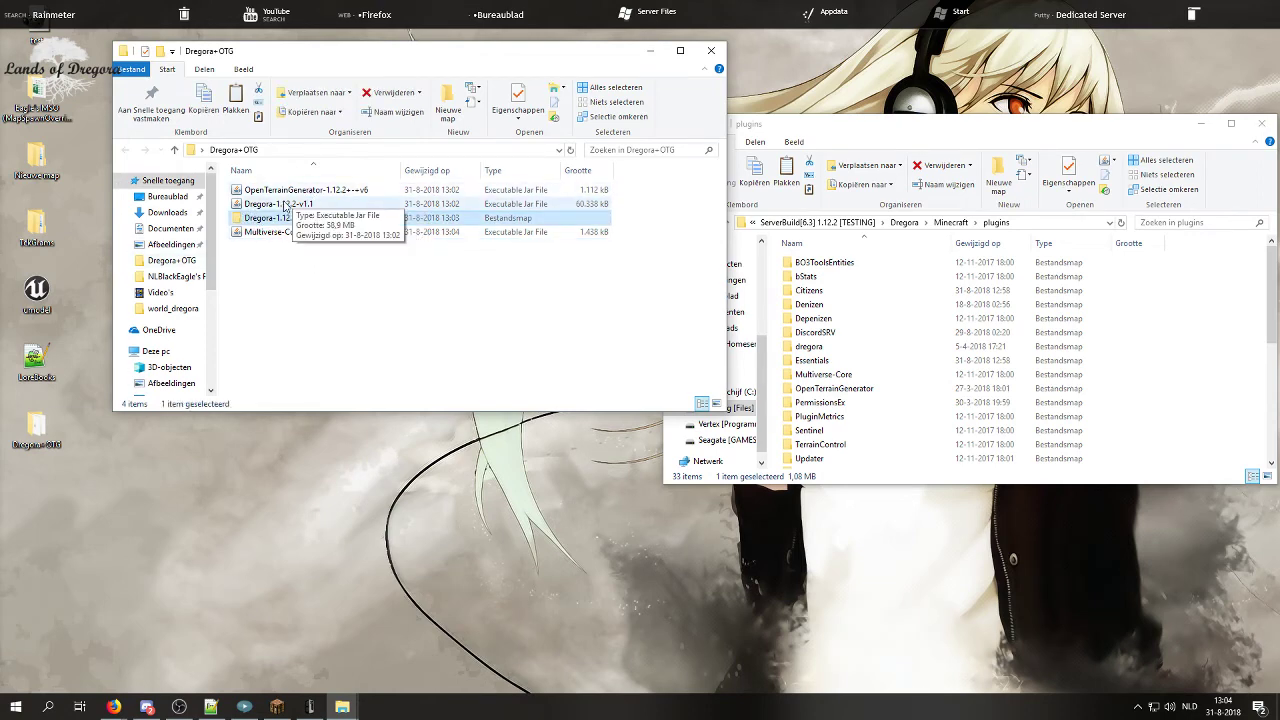
left_click(280, 207)
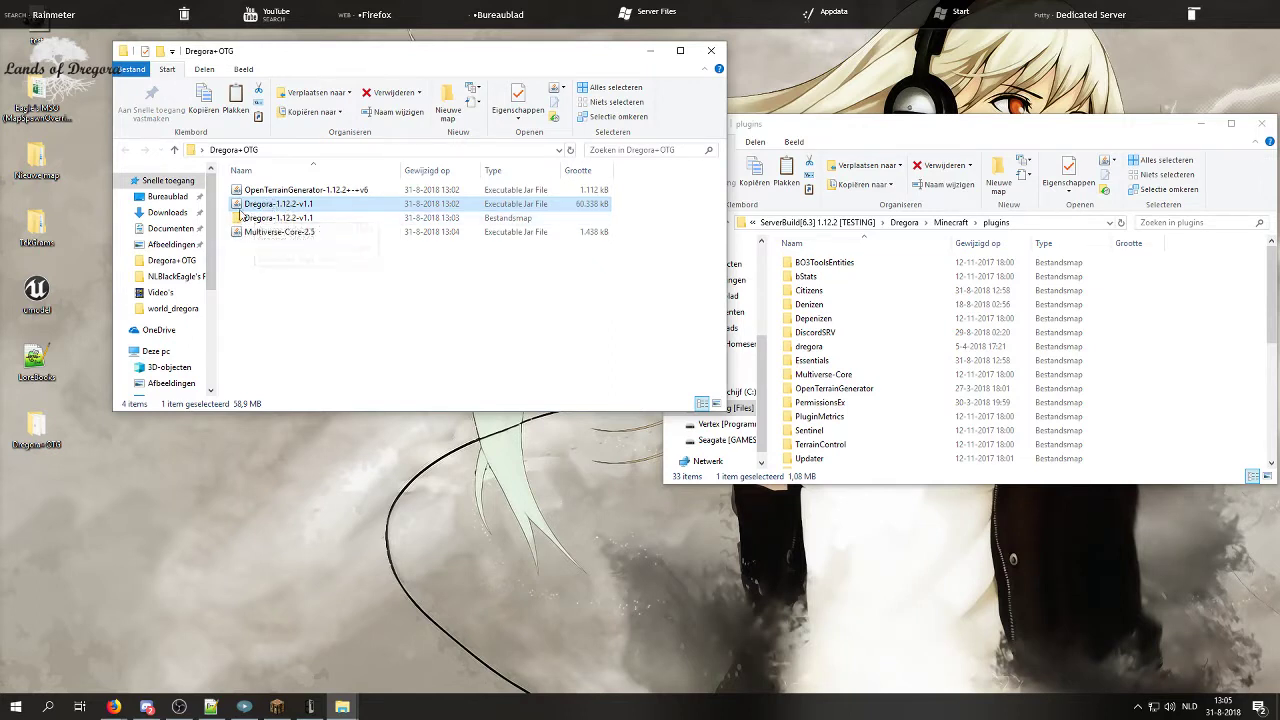
key("Delete")
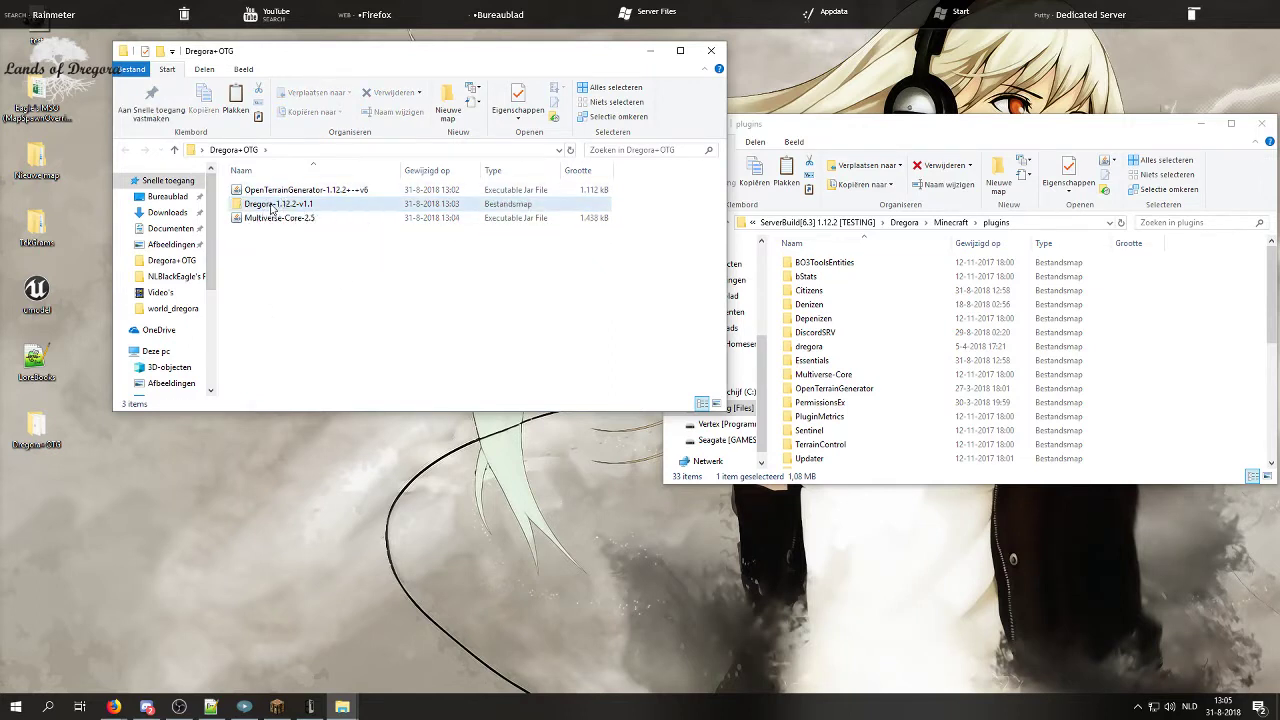
Step: Go to assets, worldpacker inside the extracted Dregora-1.12.2-v1.1 folder and move its world_dregora folder to the desktop
double_click(268, 205)
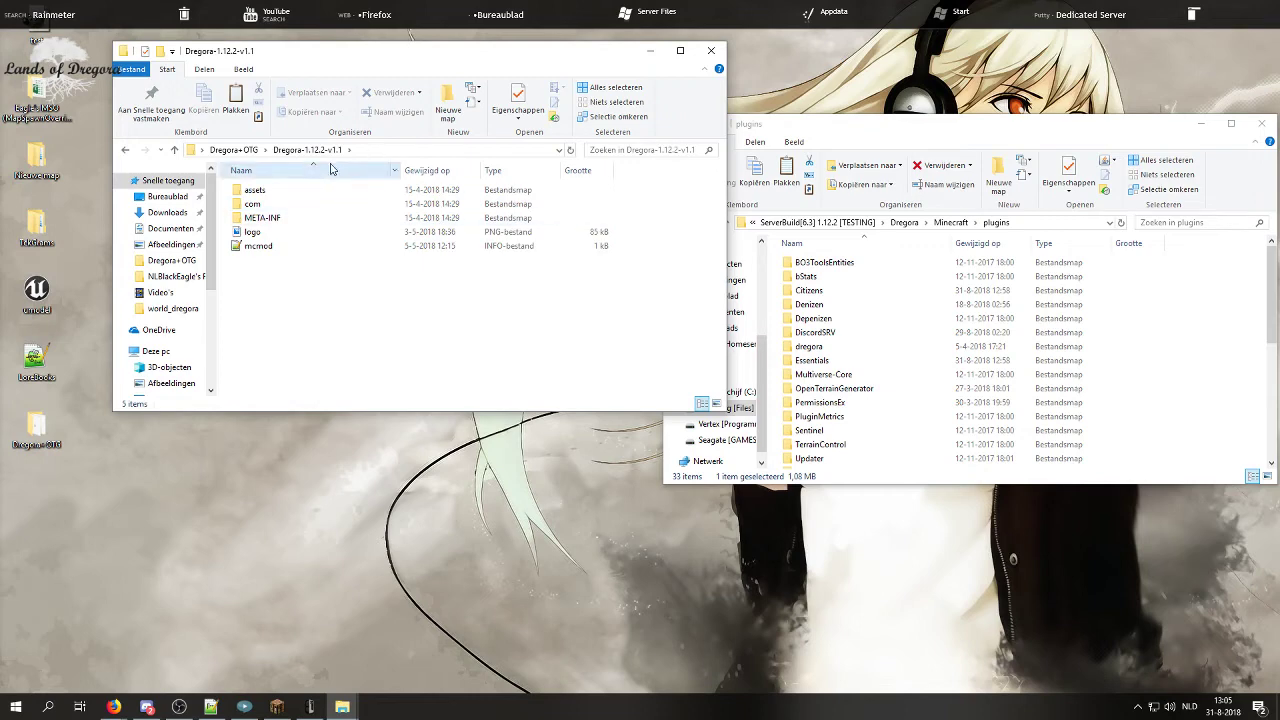
double_click(293, 192)
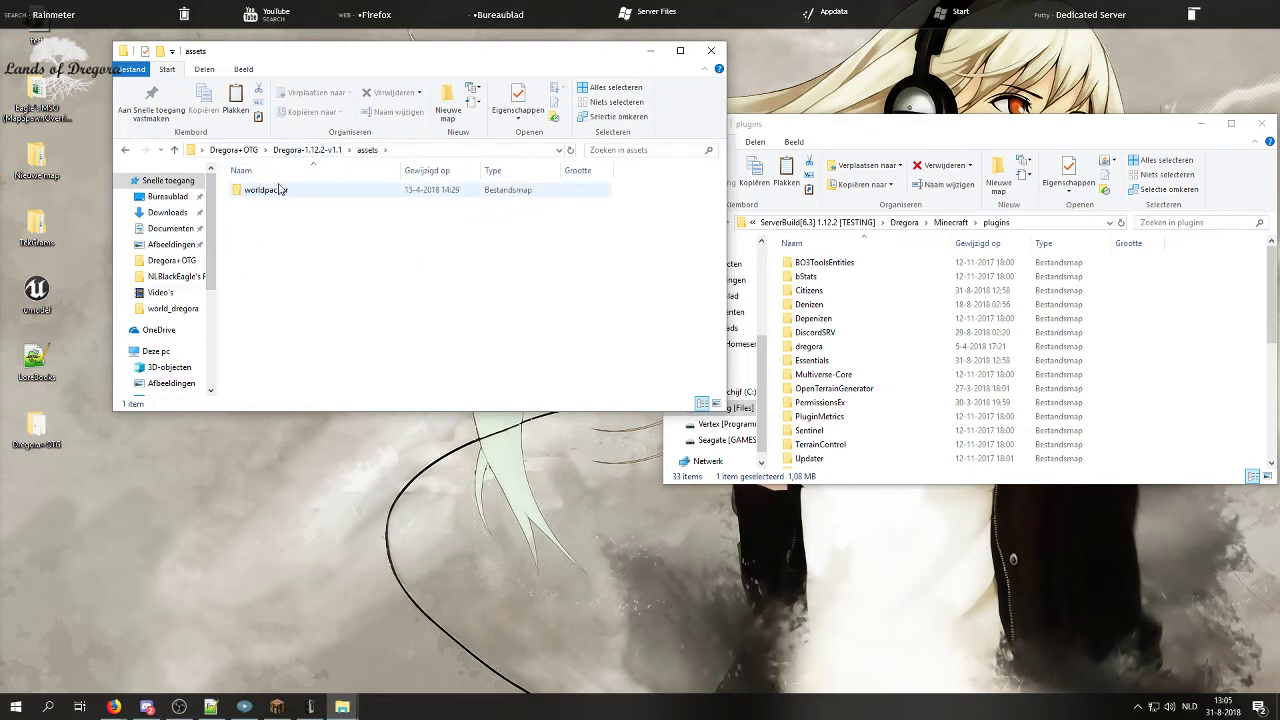
double_click(285, 190)
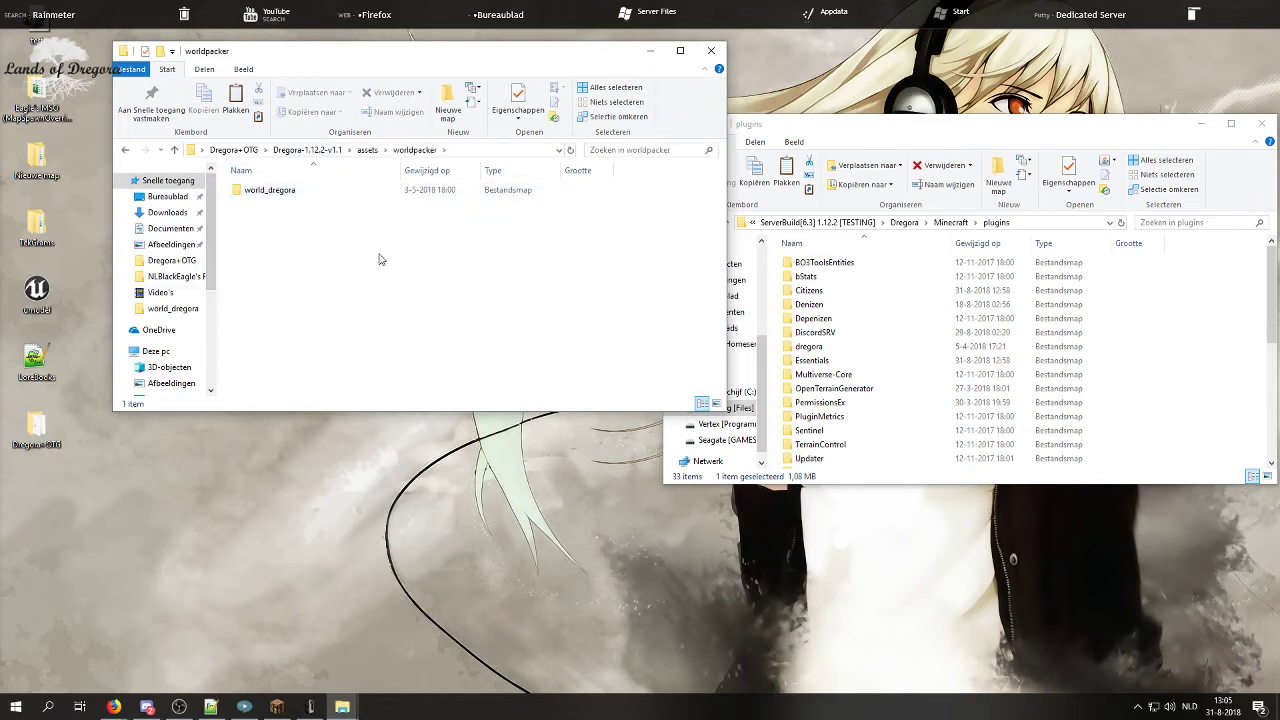
left_click(307, 188)
left_click_drag(280, 196, 36, 430)
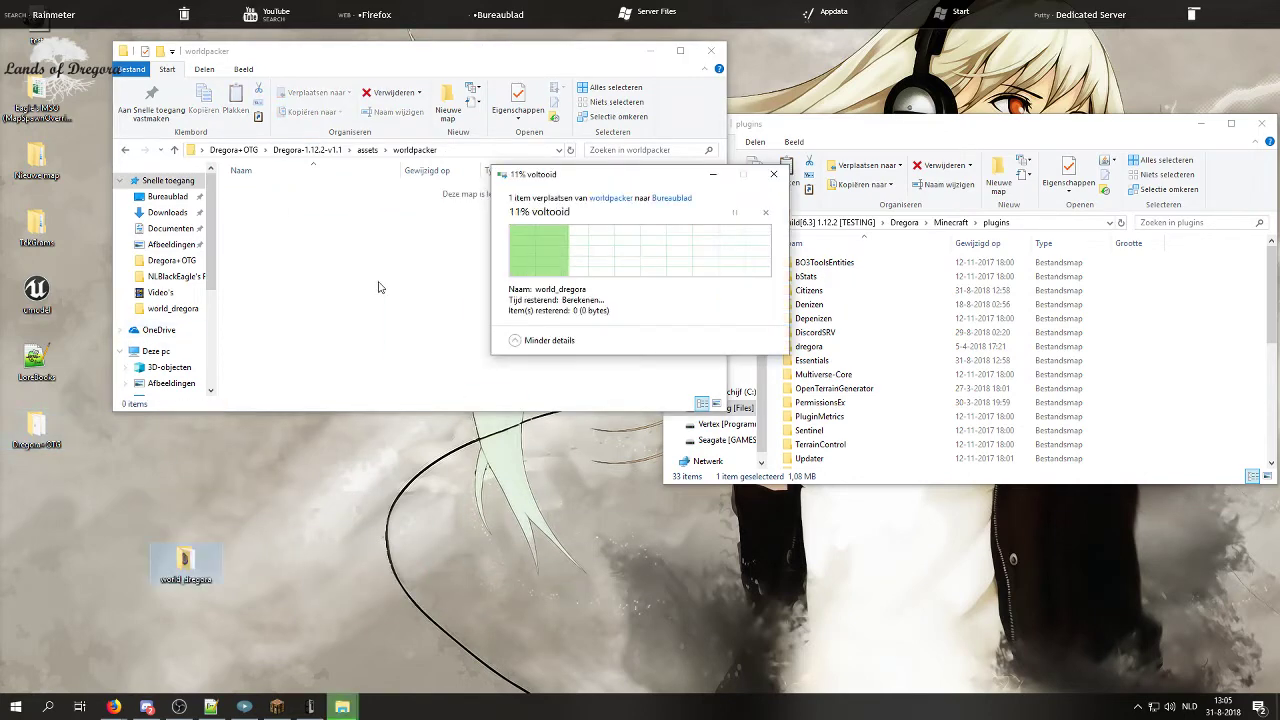
Step: Return to Dregora+OTG, delete the extracted Dregora-1.12.2-v1.1 folder and move world_dregora from the desktop into Dregora+OTG
left_click(127, 152)
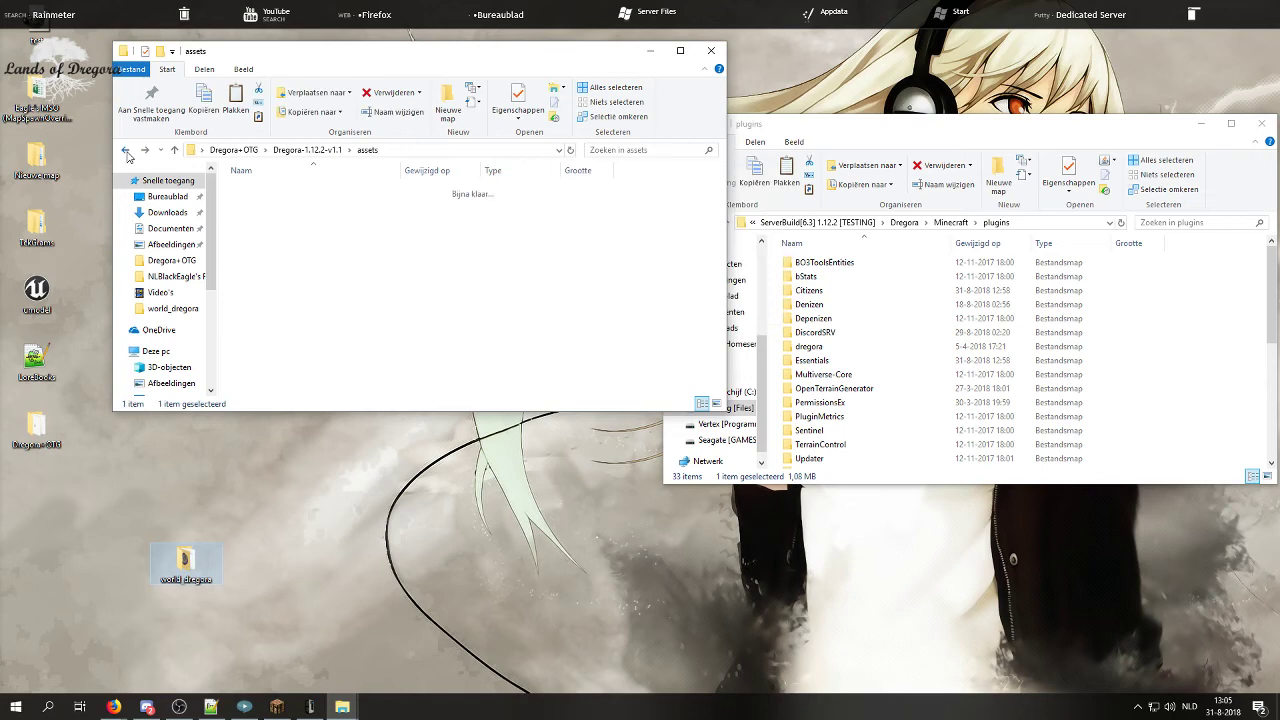
left_click(127, 152)
left_click(271, 323)
left_click(272, 190)
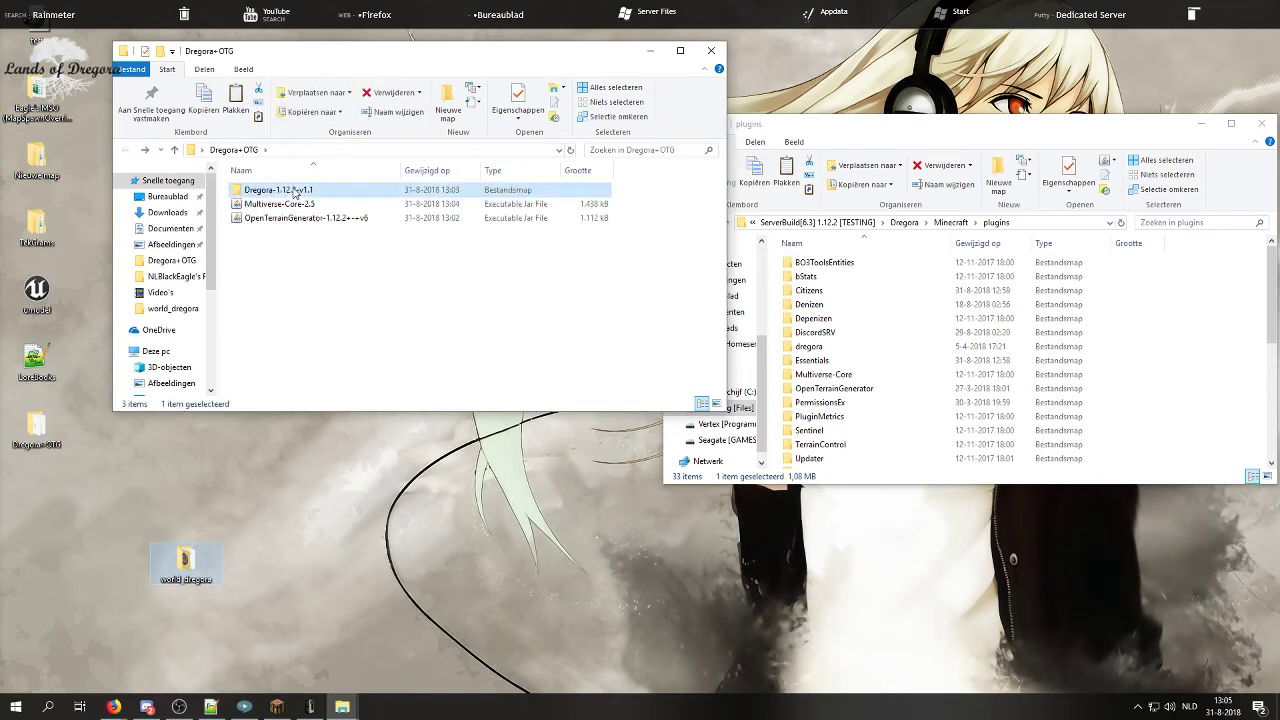
left_click_drag(280, 200, 347, 229)
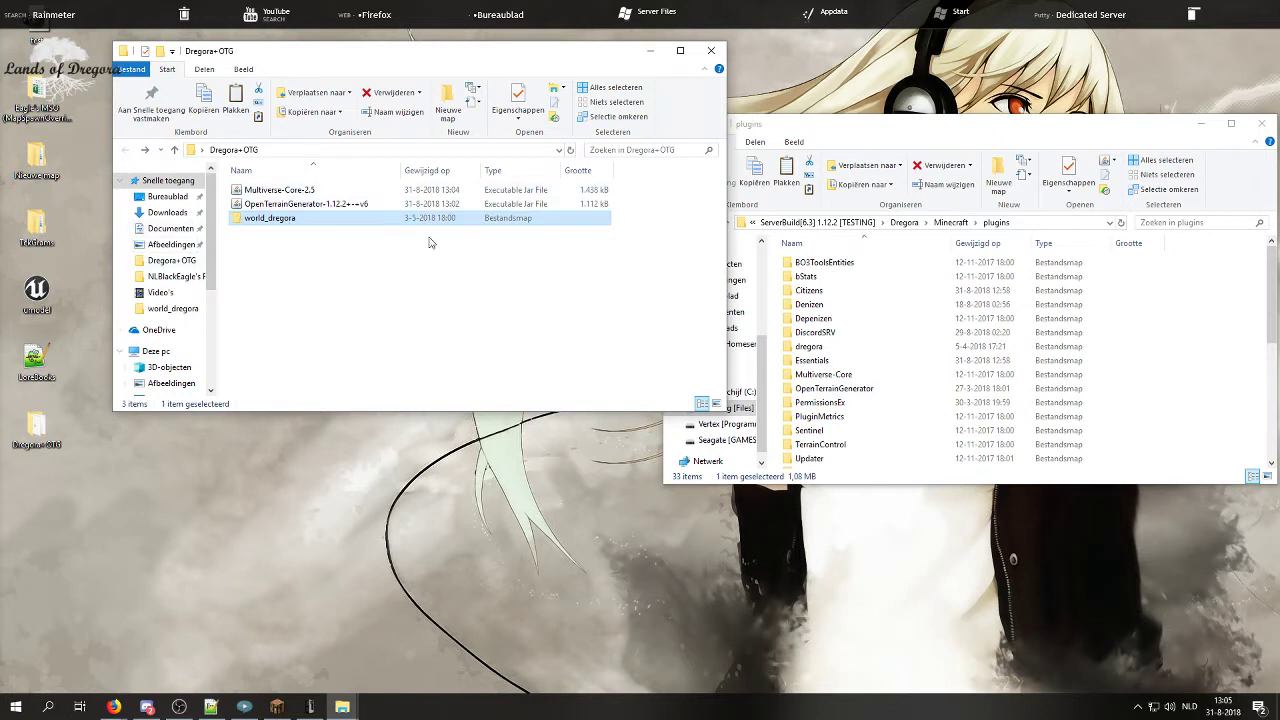
left_click(404, 292)
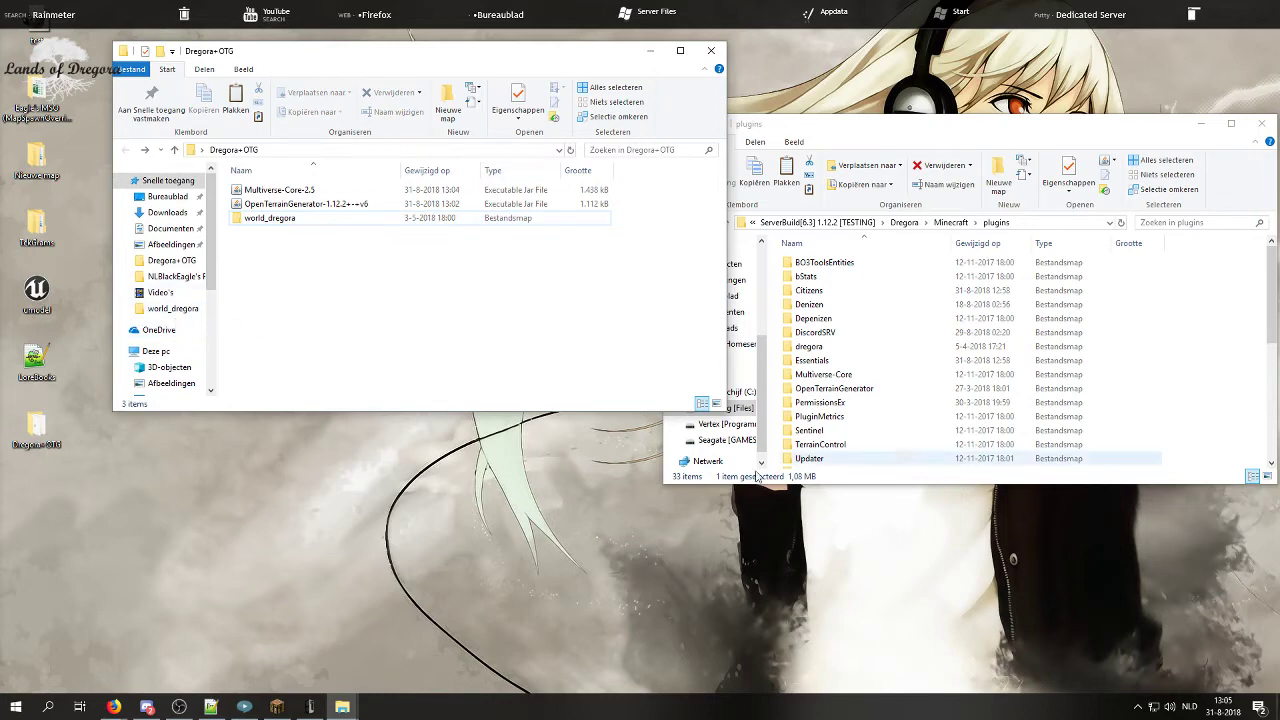
Step: Open OpenTerrainGenerator, worlds in the server's plugins folder and select the world_dregora folder in Dregora+OTG
left_click(861, 392)
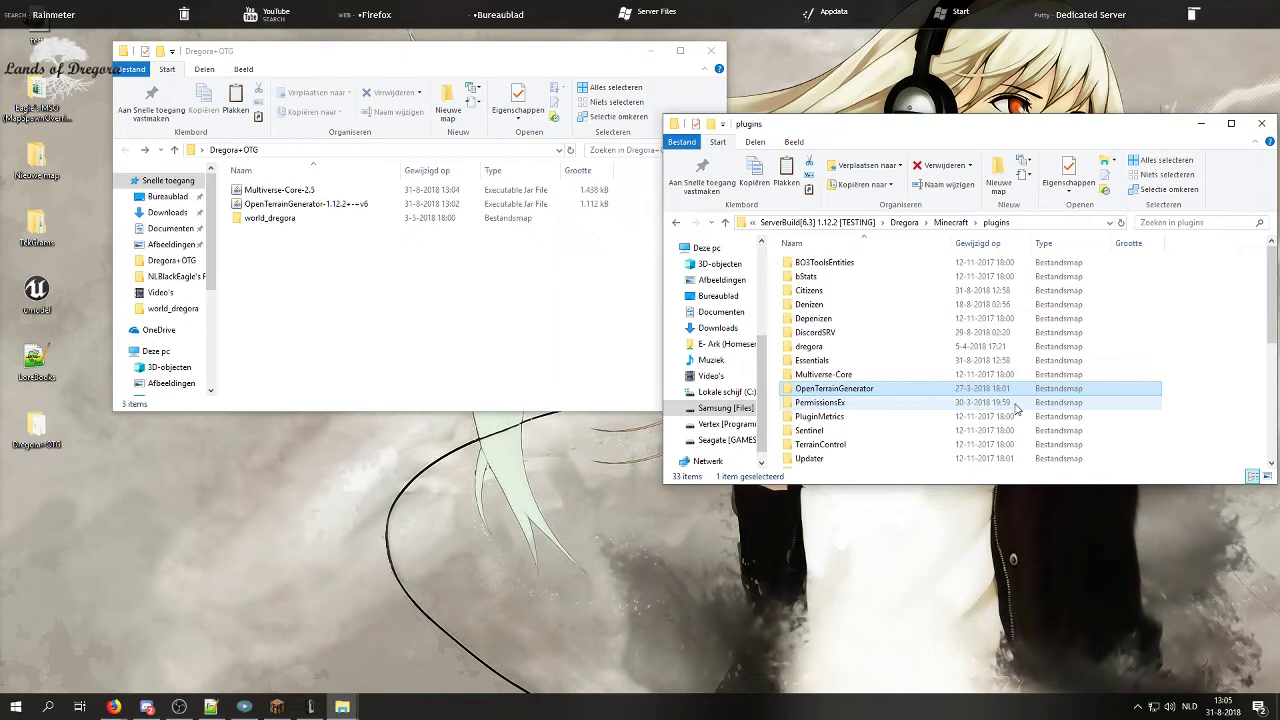
double_click(884, 390)
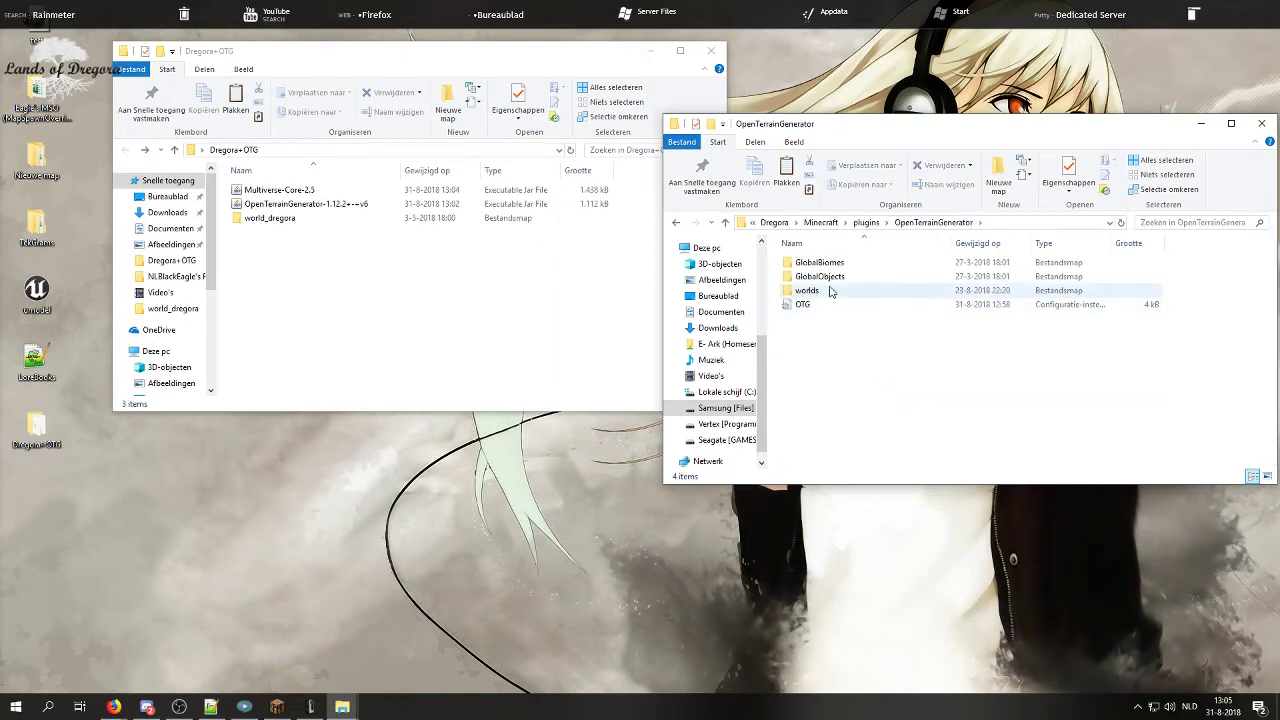
double_click(829, 290)
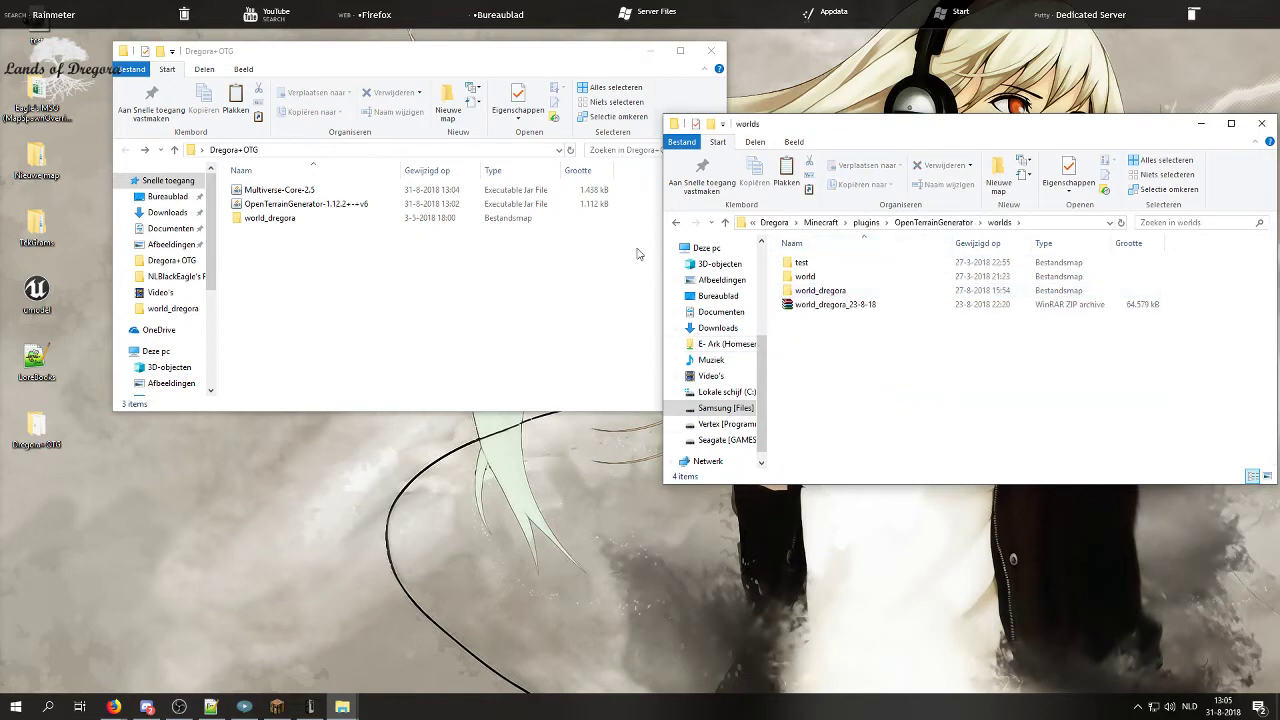
left_click(330, 218)
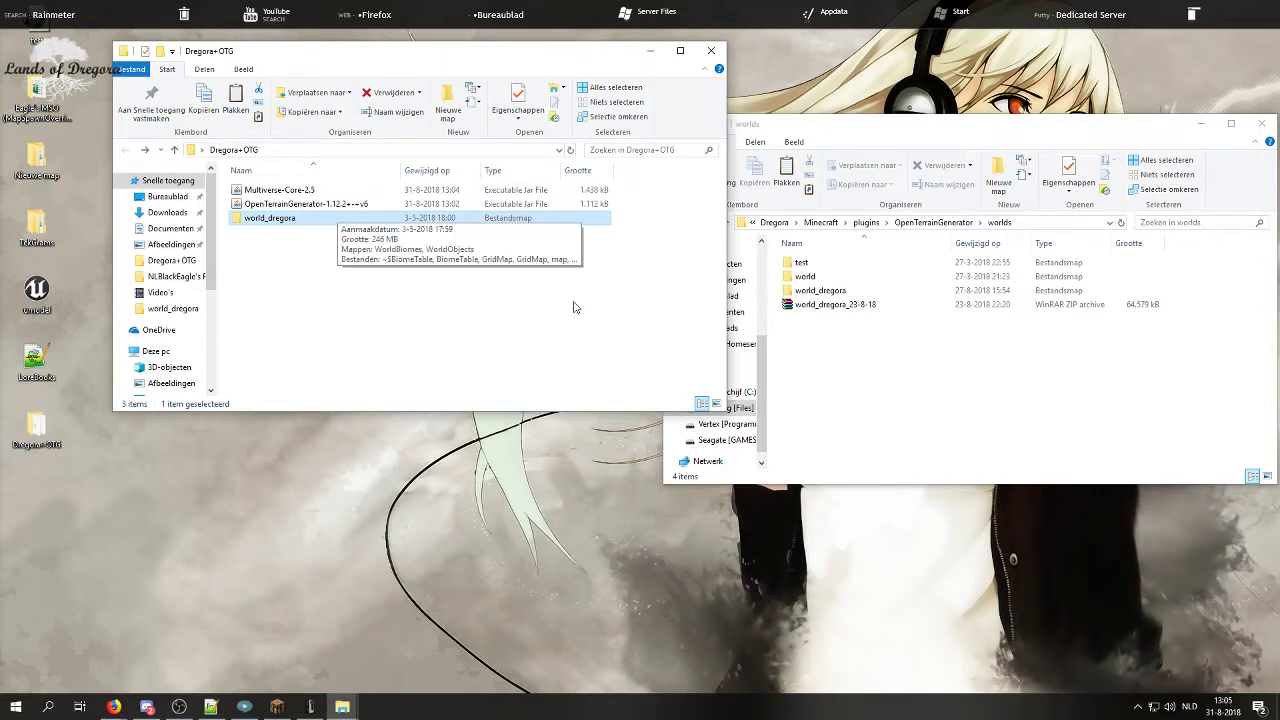
left_click(960, 397)
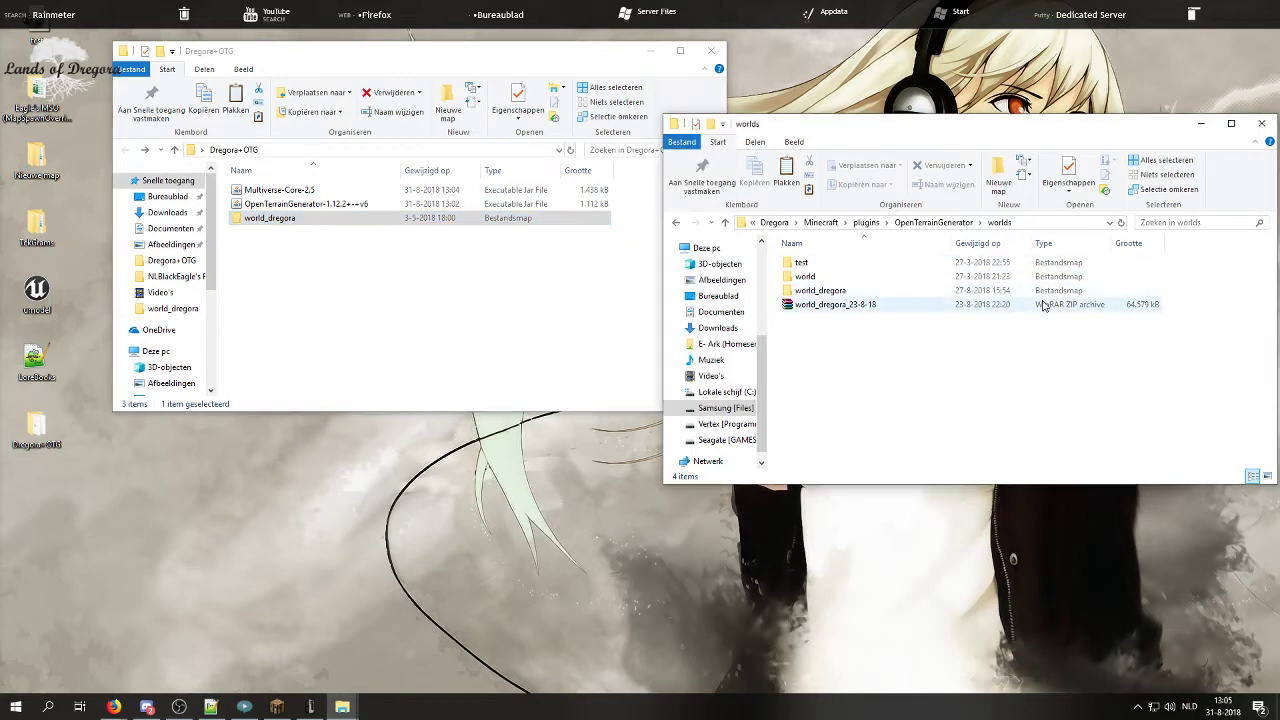
Step: Return to the server's plugins folder and compare its plugin jar files with the Multiverse-Core jar in Dregora+OTG
left_click(677, 224)
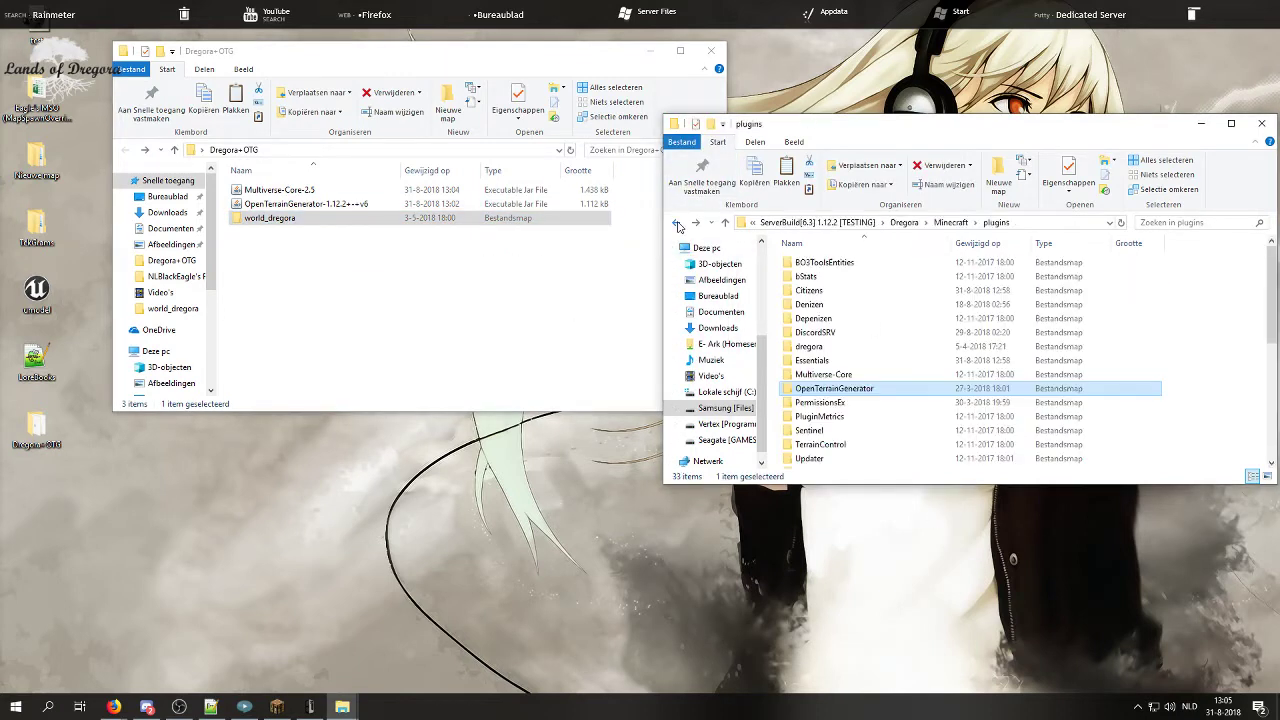
left_click(677, 224)
left_click(695, 222)
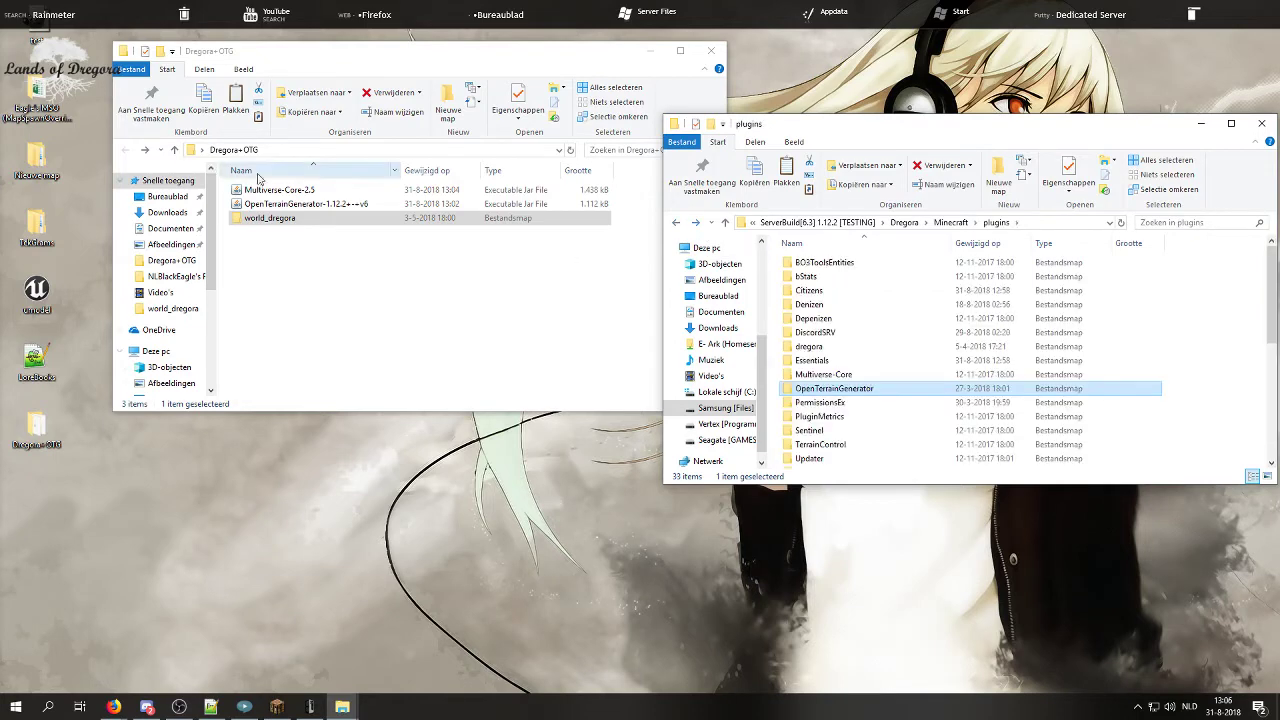
left_click(286, 190)
scroll(830, 383, "down", 6)
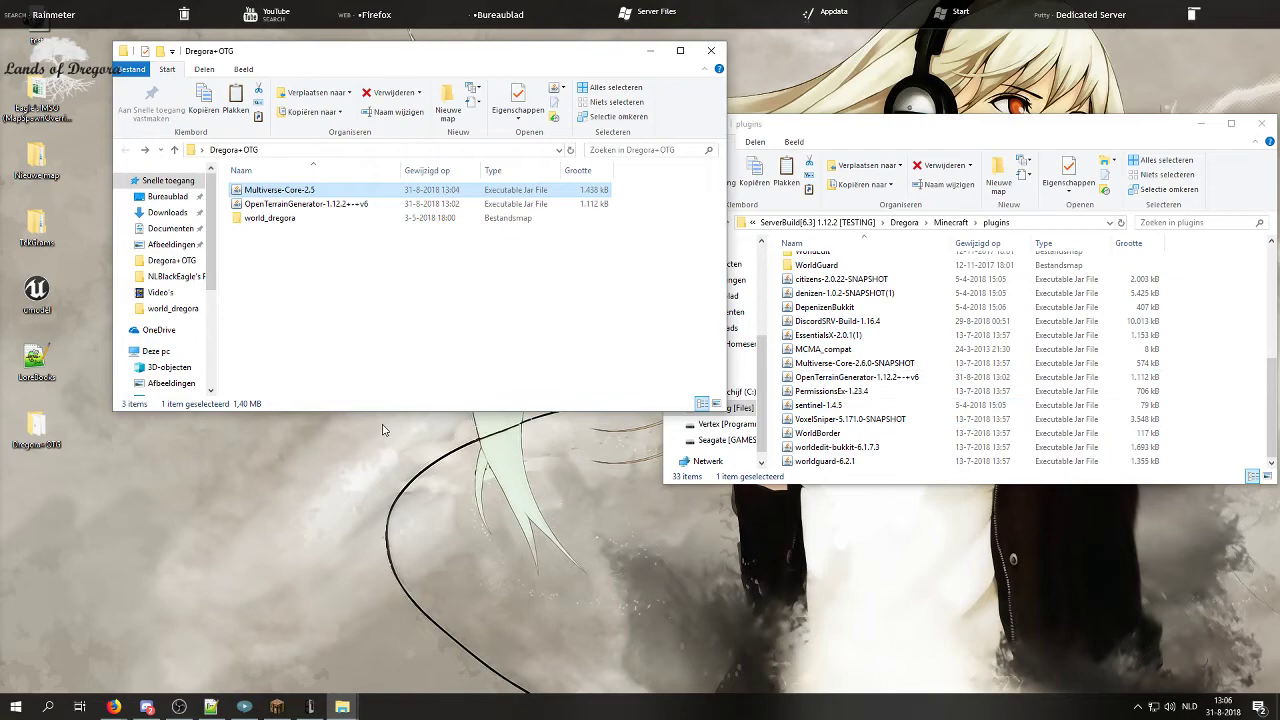
left_click(521, 281)
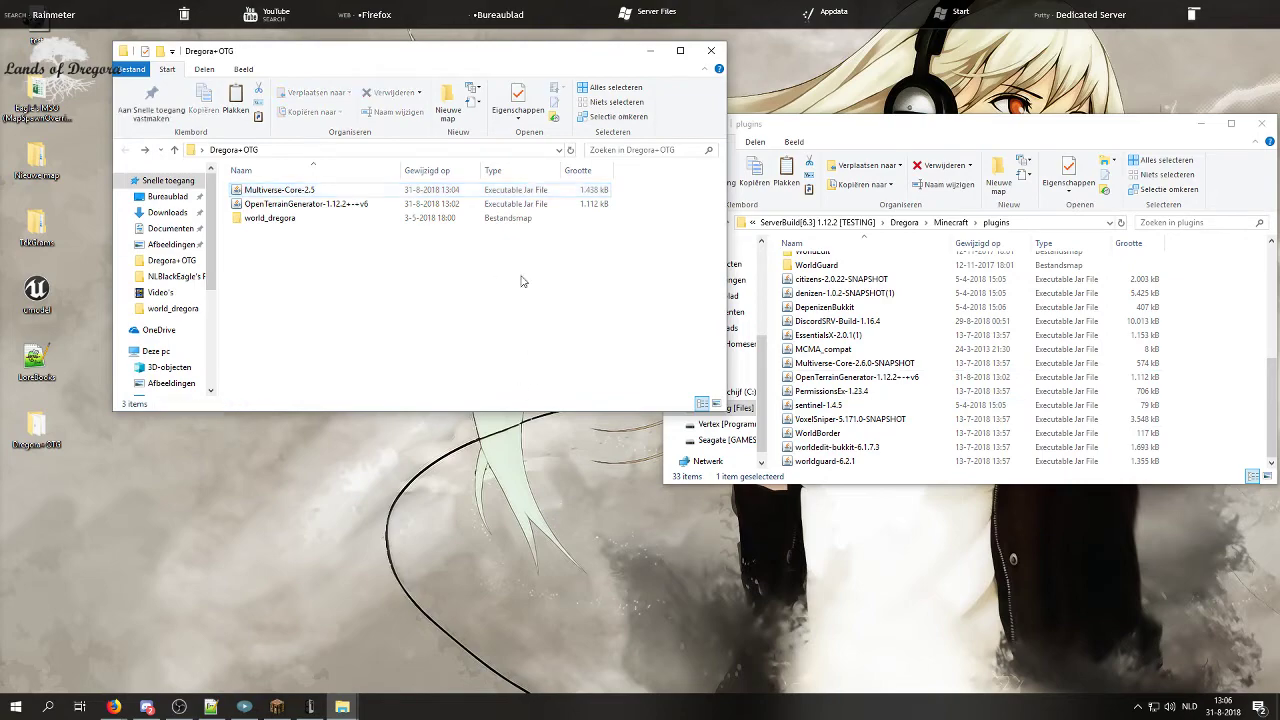
Step: Put the Dregora+OTG window away, switch to Minecraft, join live-server and begin a /mv create command in the chat
left_click(650, 50)
left_click_drag(1149, 137, 596, 118)
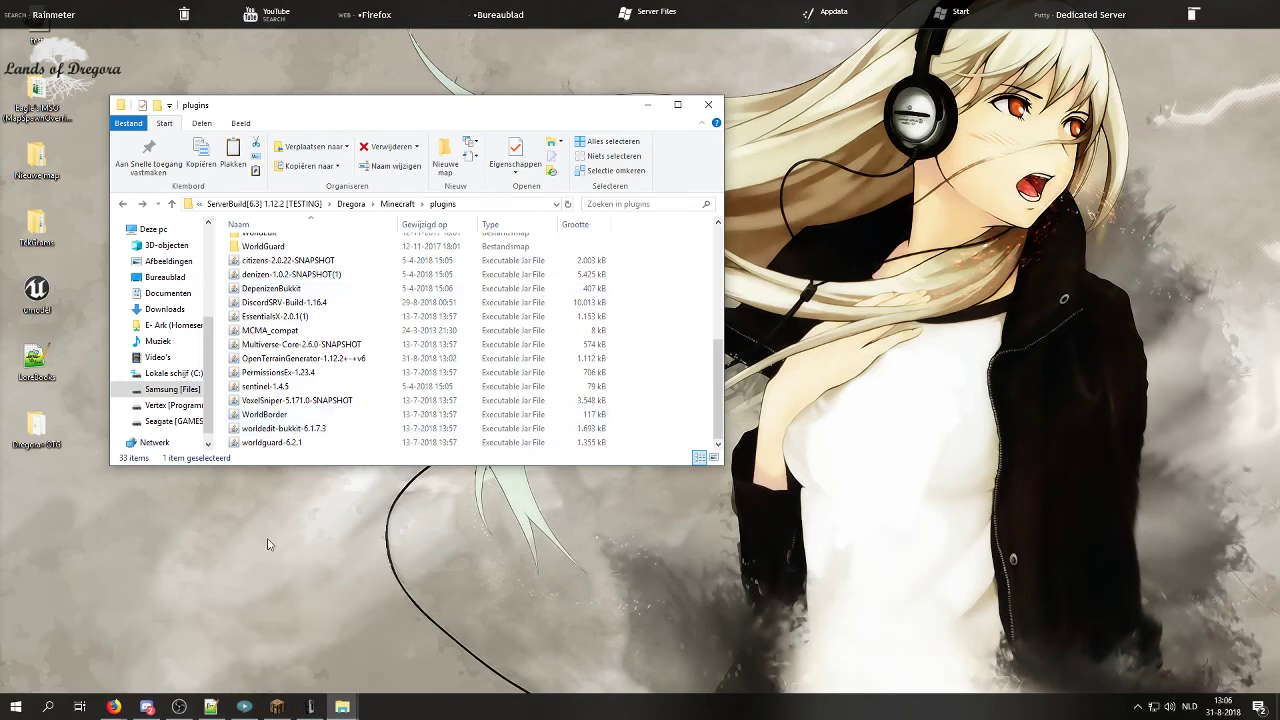
left_click(277, 706)
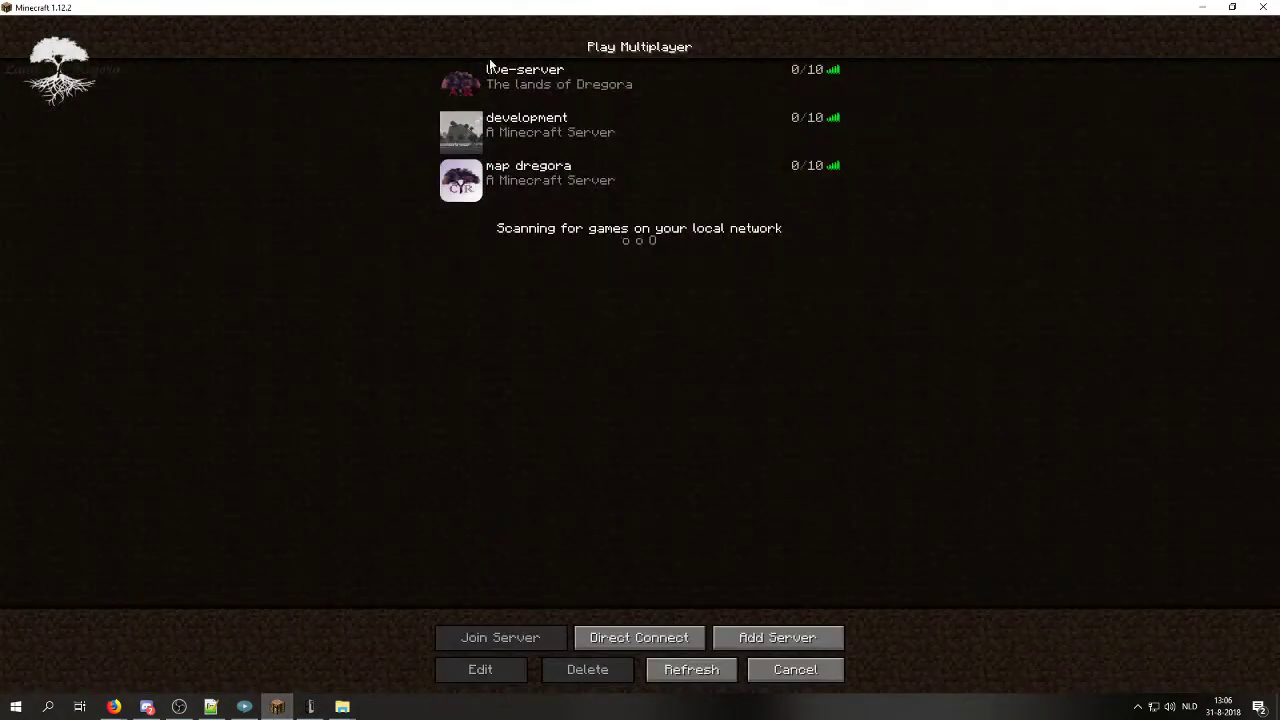
left_click(465, 84)
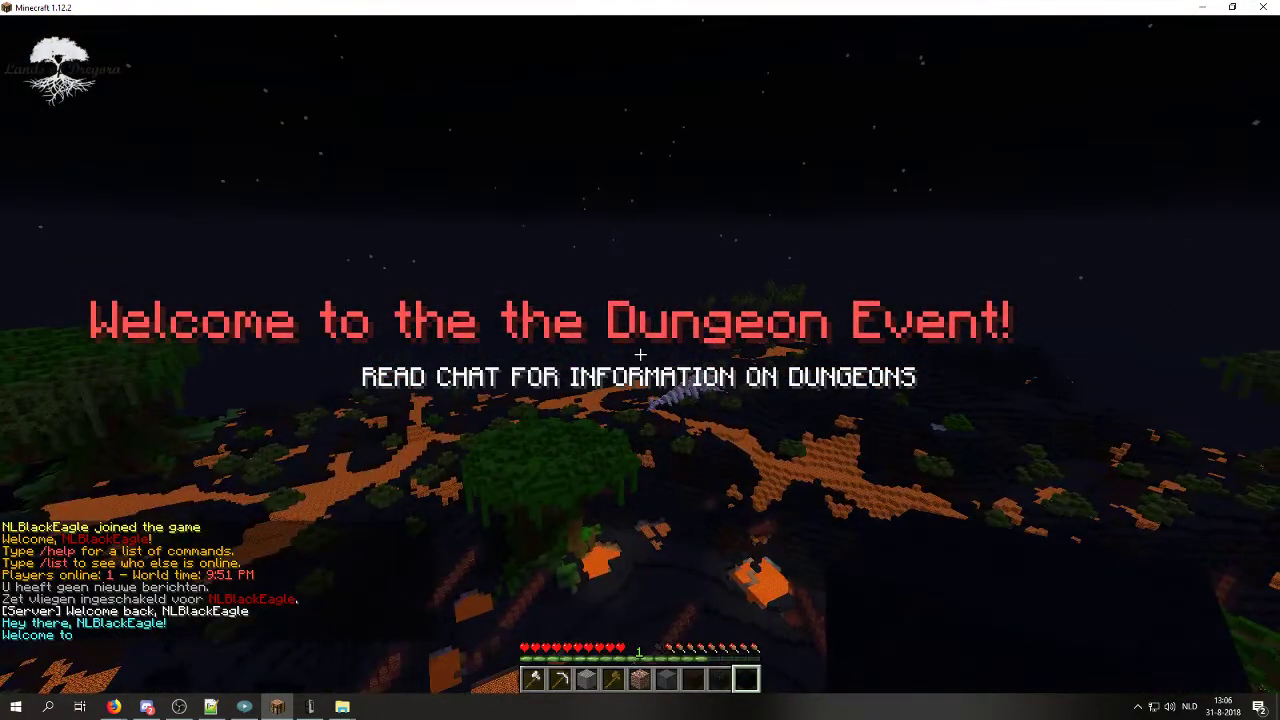
type("/mv create w")
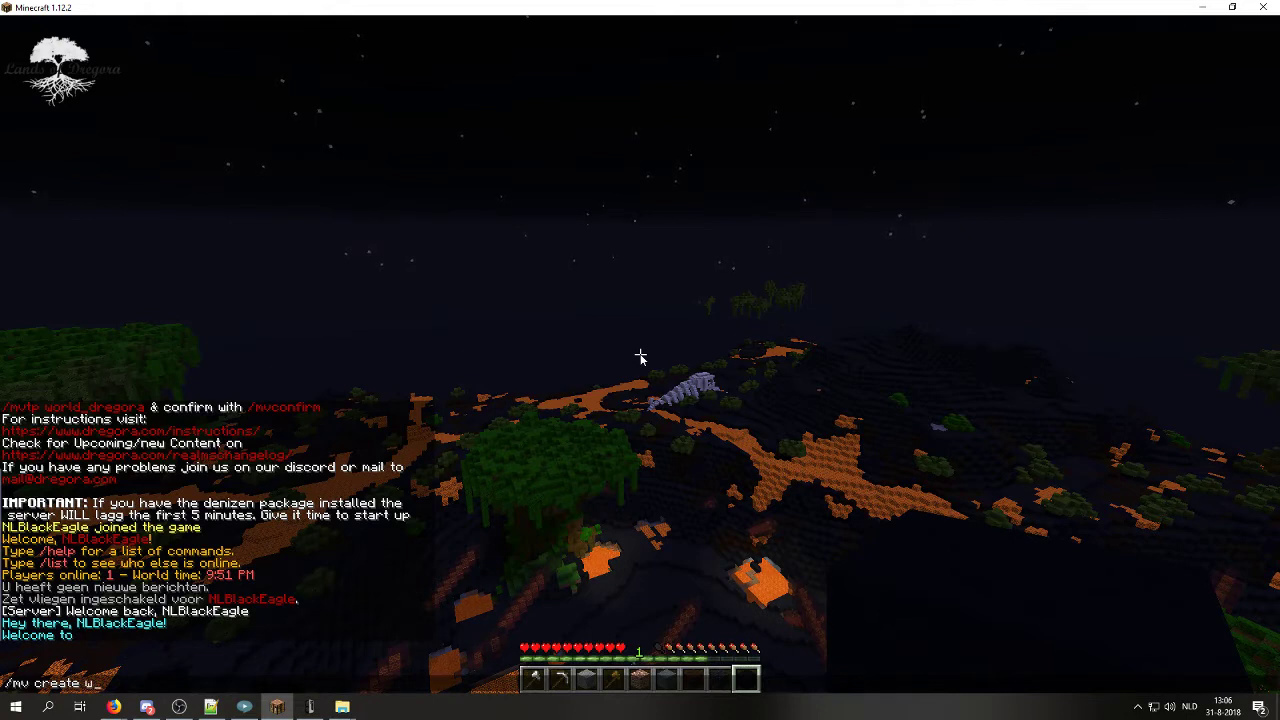
Step: Try the quoted world name "Biome Bundle" in the /mv create command and erase it again
type("_")
key("BackSpace")
key("BackSpace")
key("BackSpace")
key("BackSpace")
key("BackSpace")
key("BackSpace")
key("BackSpace")
key("BackSpace")
key("BackSpace")
key("BackSpace")
type("undle")
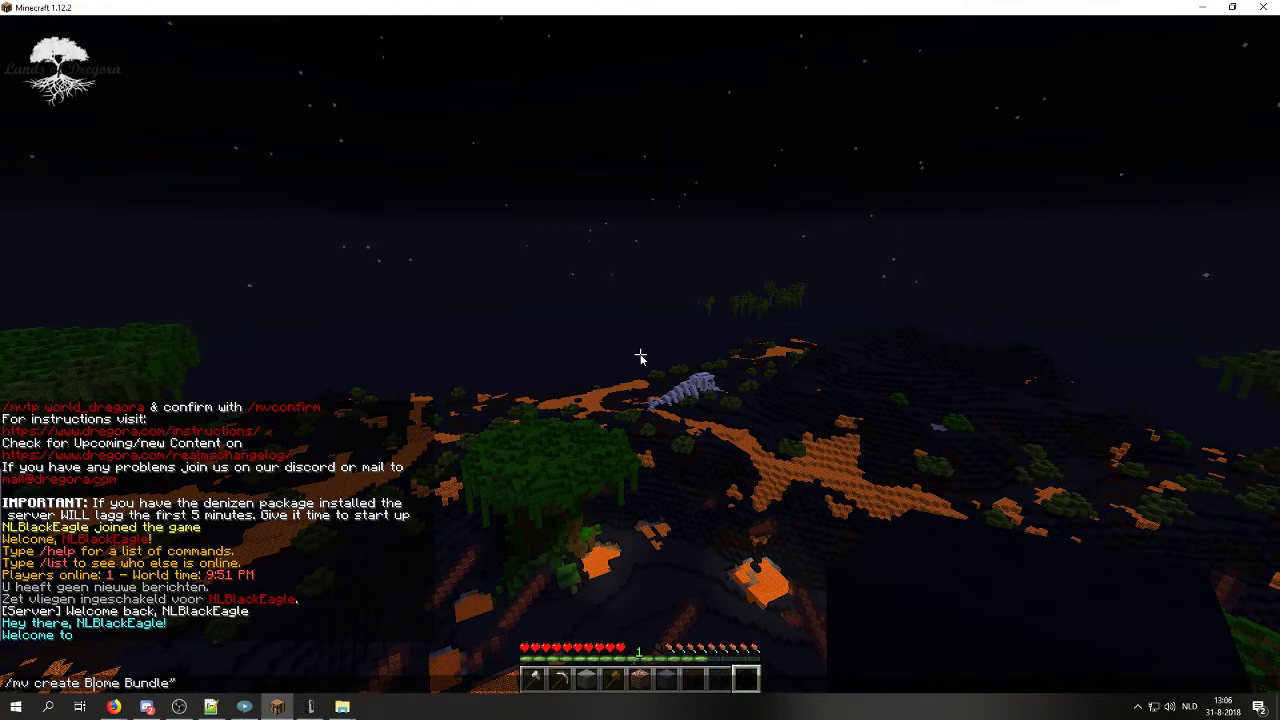
type("\"")
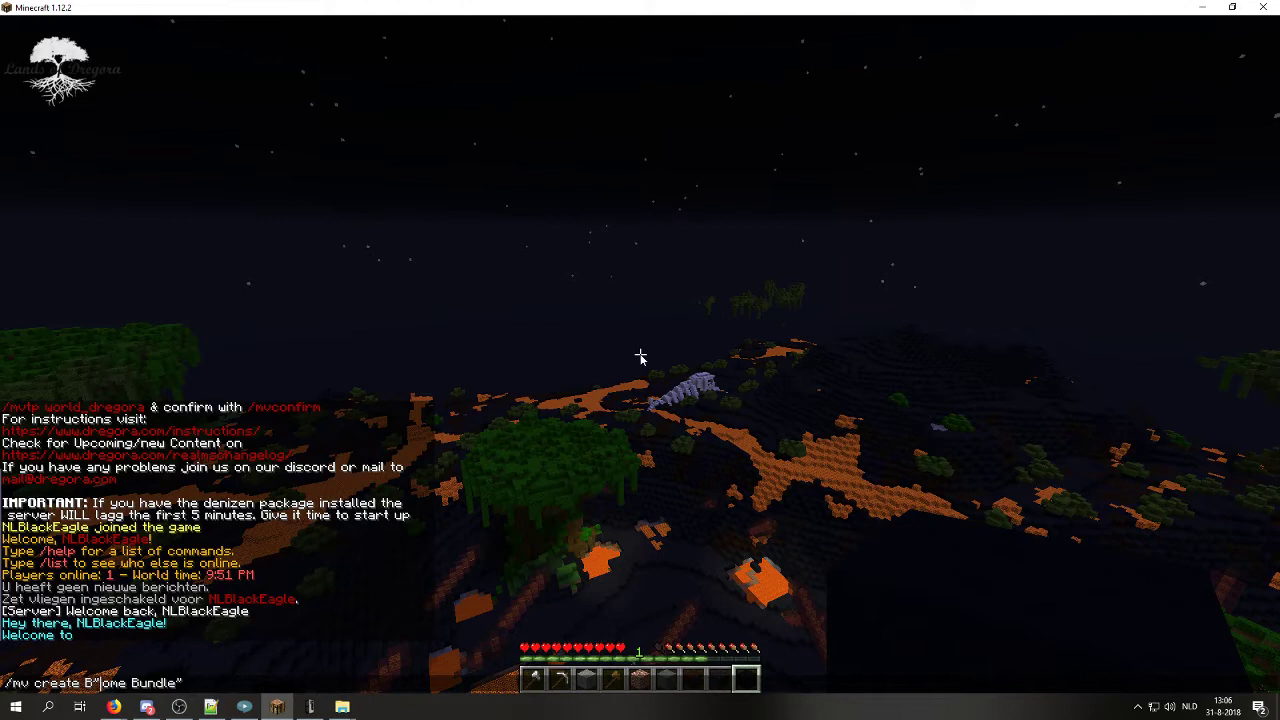
key("BackSpace")
type("\"")
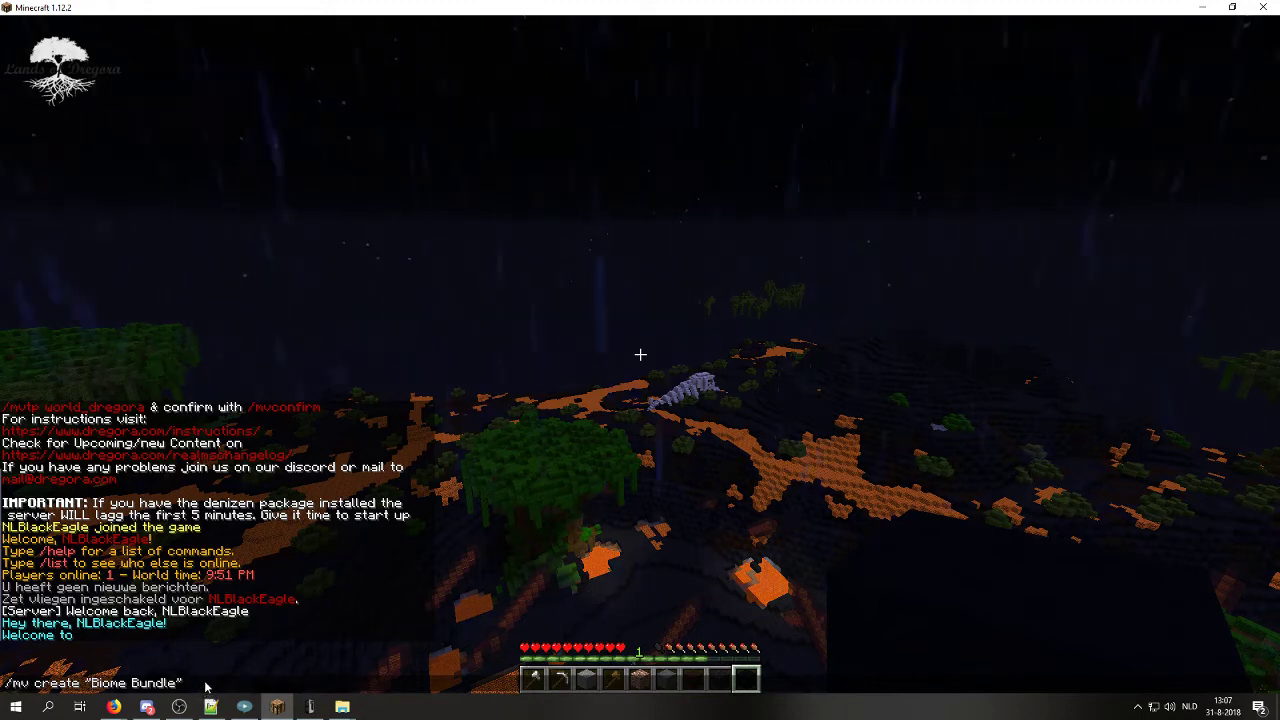
key("BackSpace")
key("BackSpace")
key("BackSpace")
key("BackSpace")
key("BackSpace")
key("BackSpace")
key("BackSpace")
key("BackSpace")
key("BackSpace")
key("BackSpace")
key("BackSpace")
key("BackSpace")
key("BackSpace")
key("BackSpace")
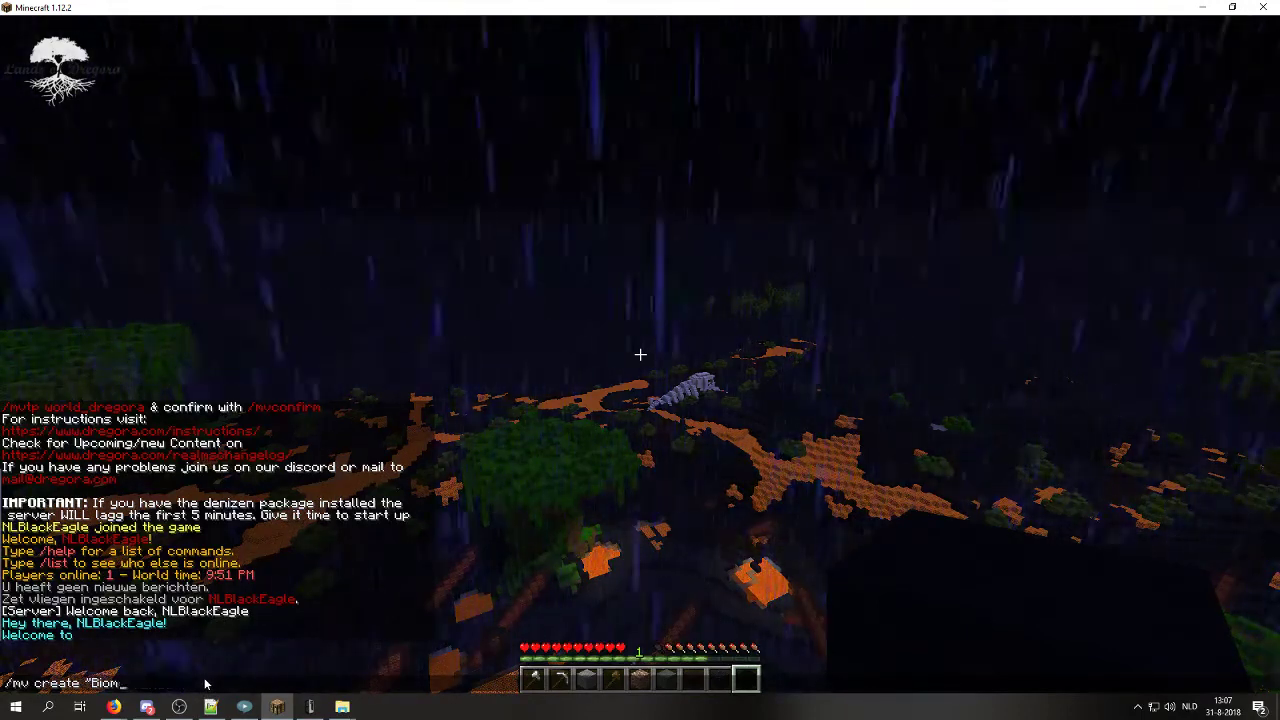
Step: Complete and run the chat command /mv create world_dregora normal -g OpenTerrainGenerator
type("wor")
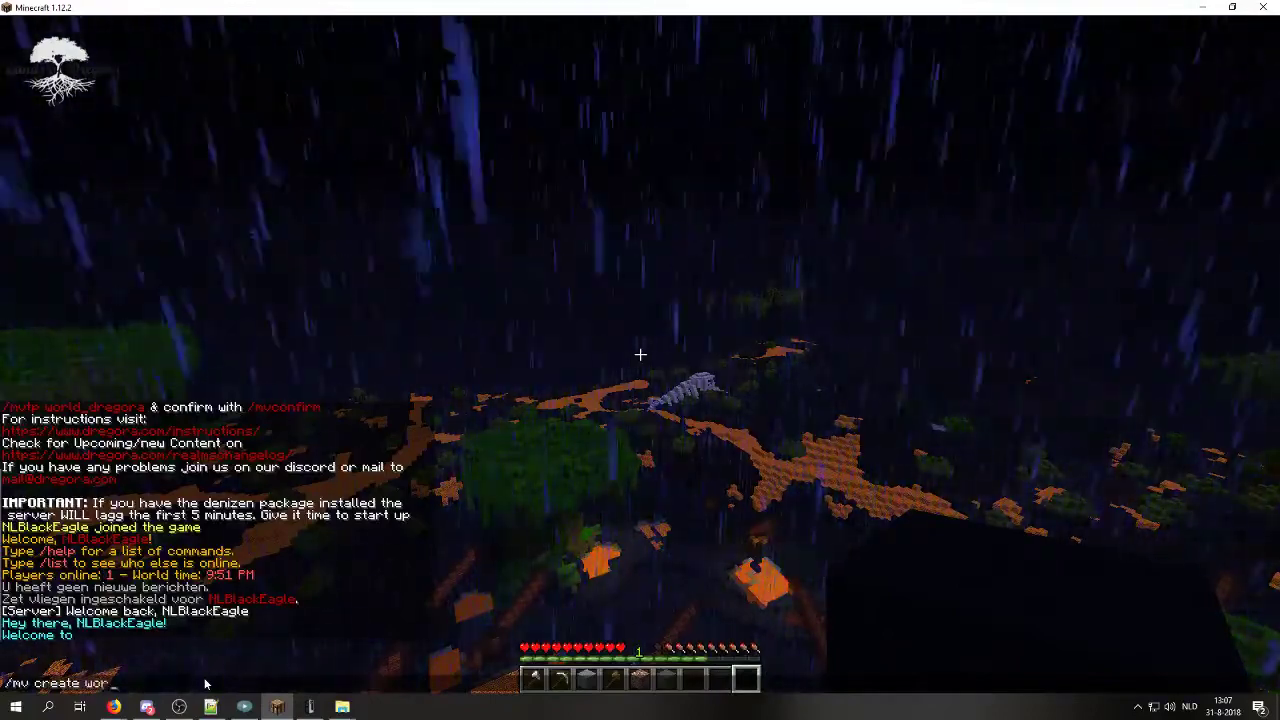
type("ld_dregora ")
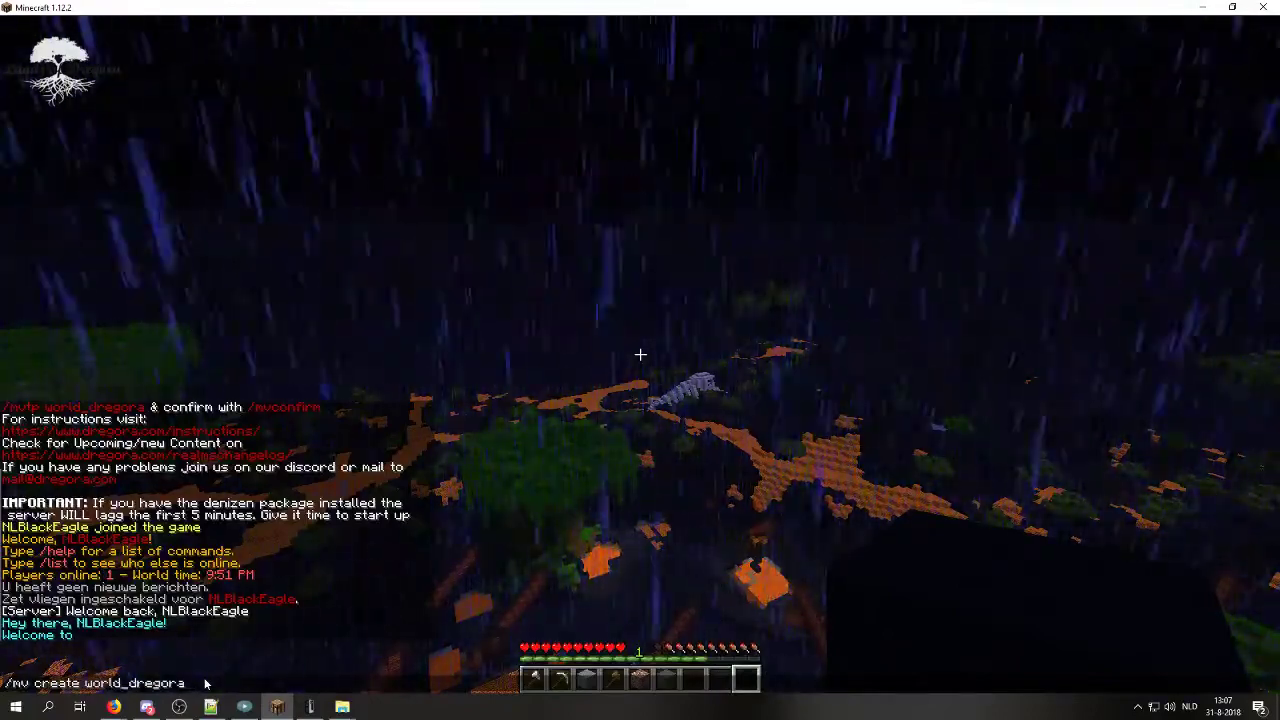
type("normal")
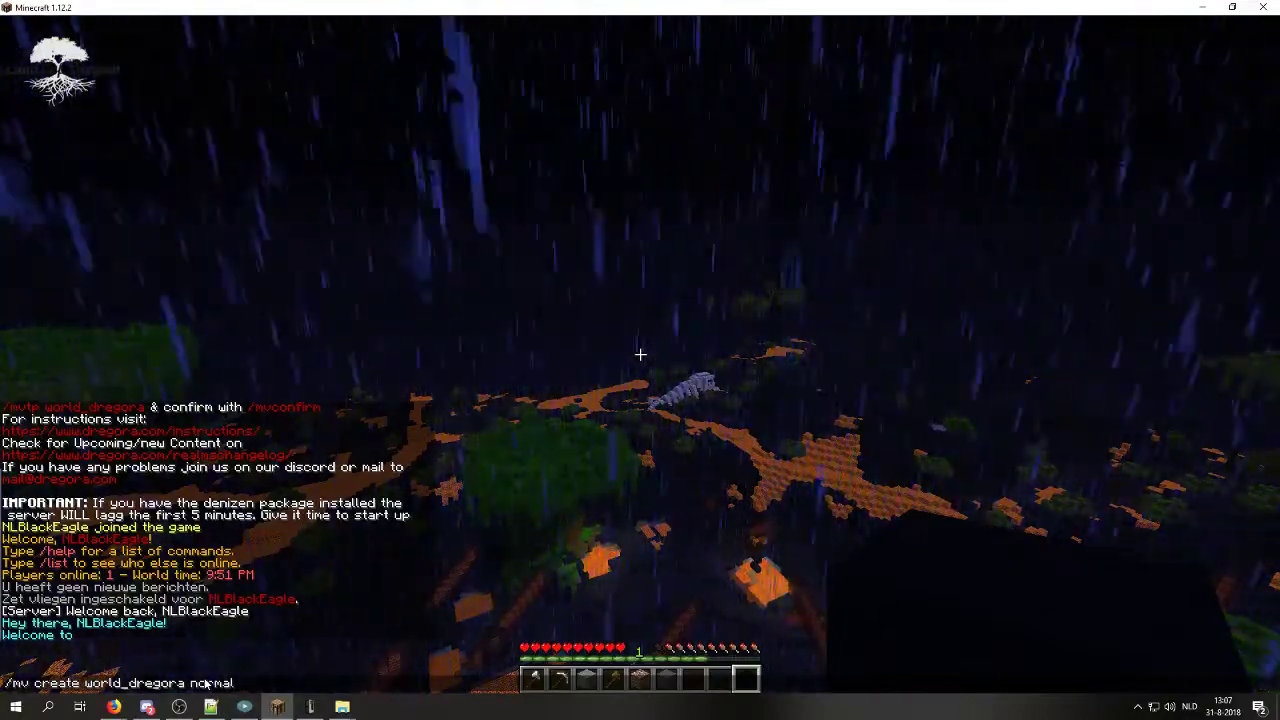
type(" -g")
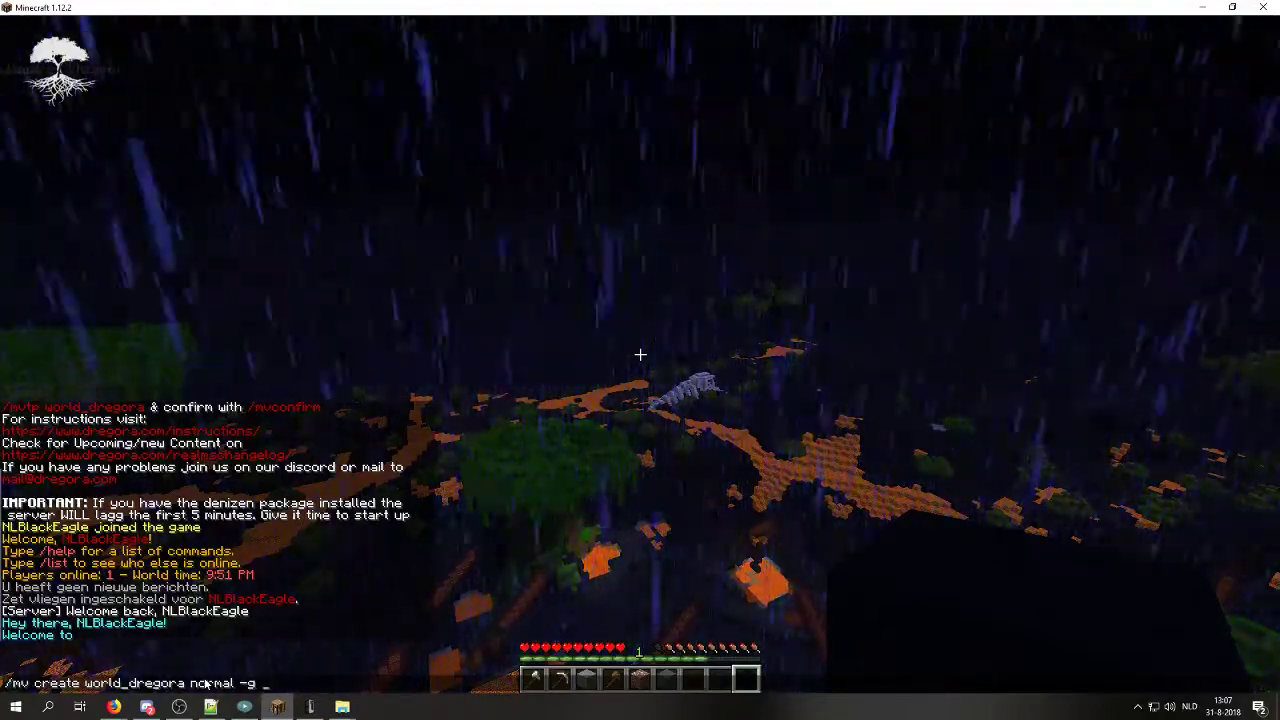
type("0")
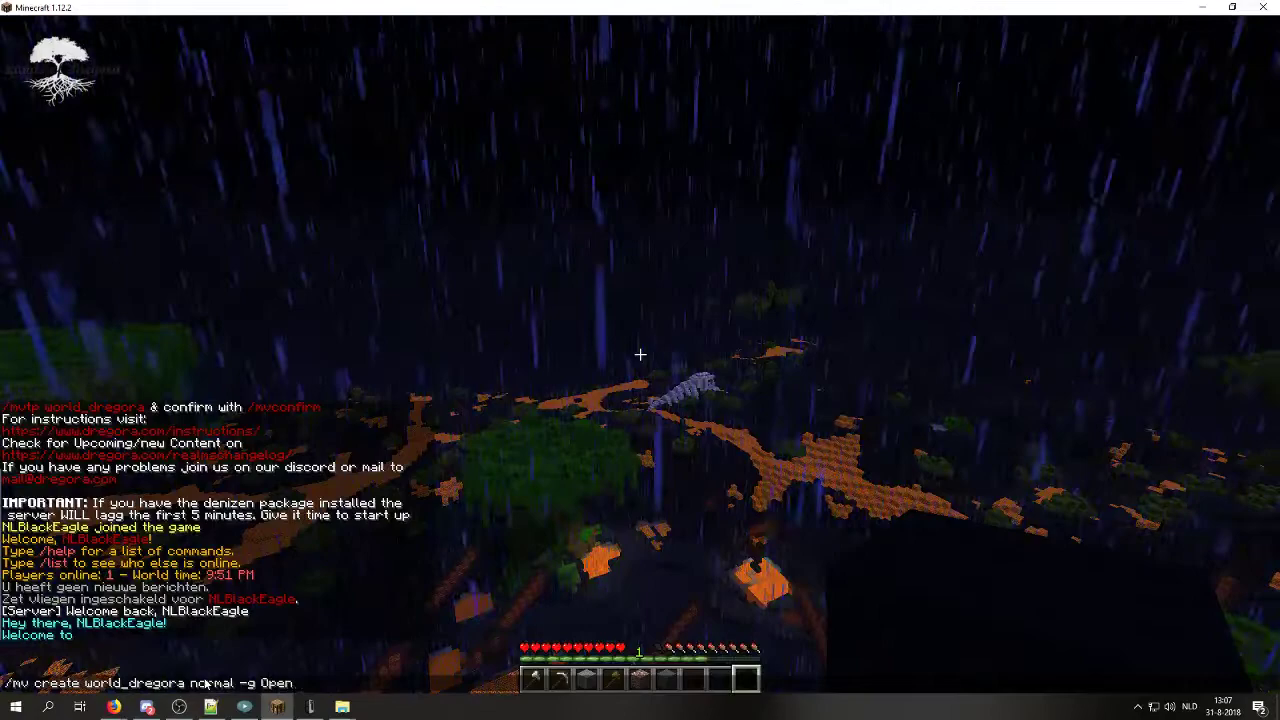
type("penT")
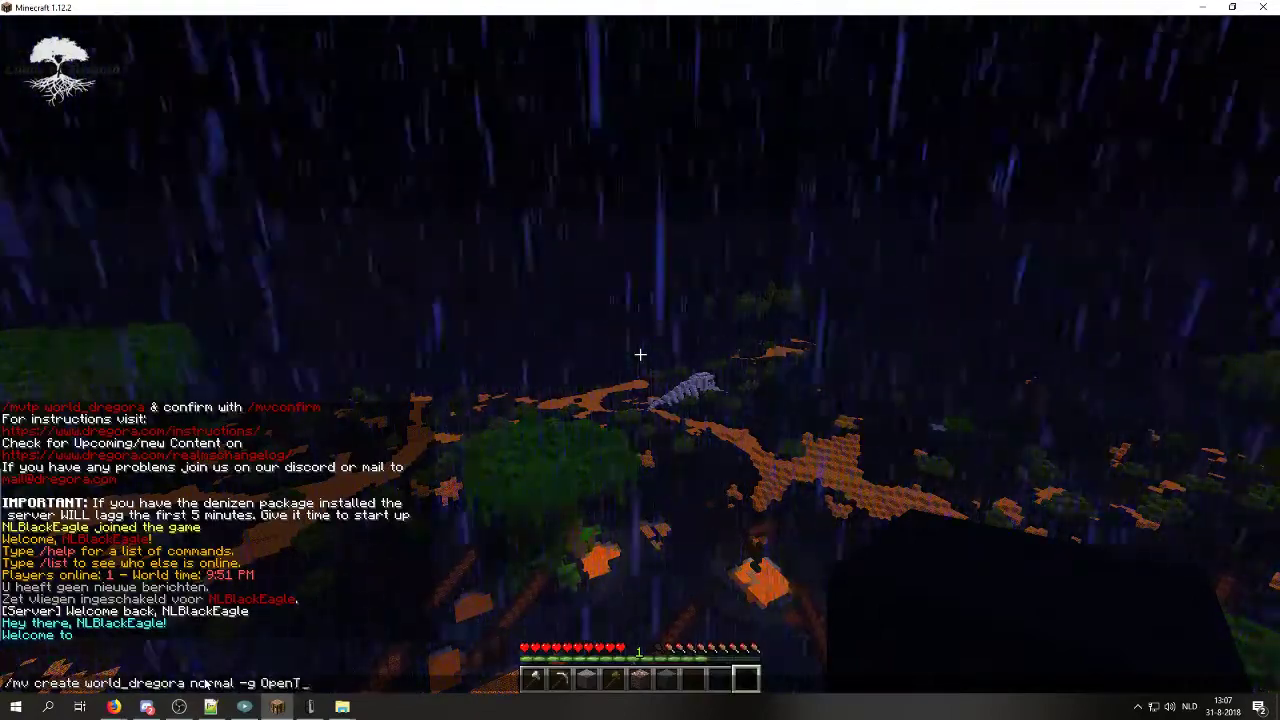
type("e")
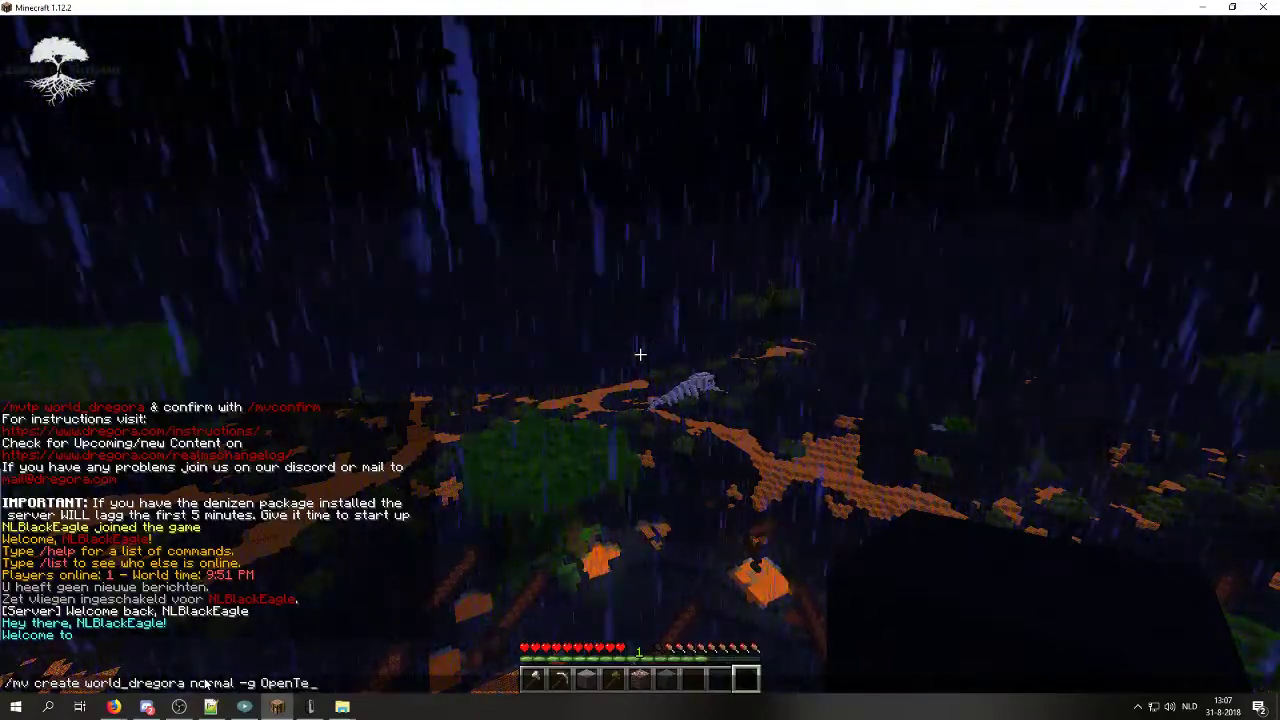
type("rrain")
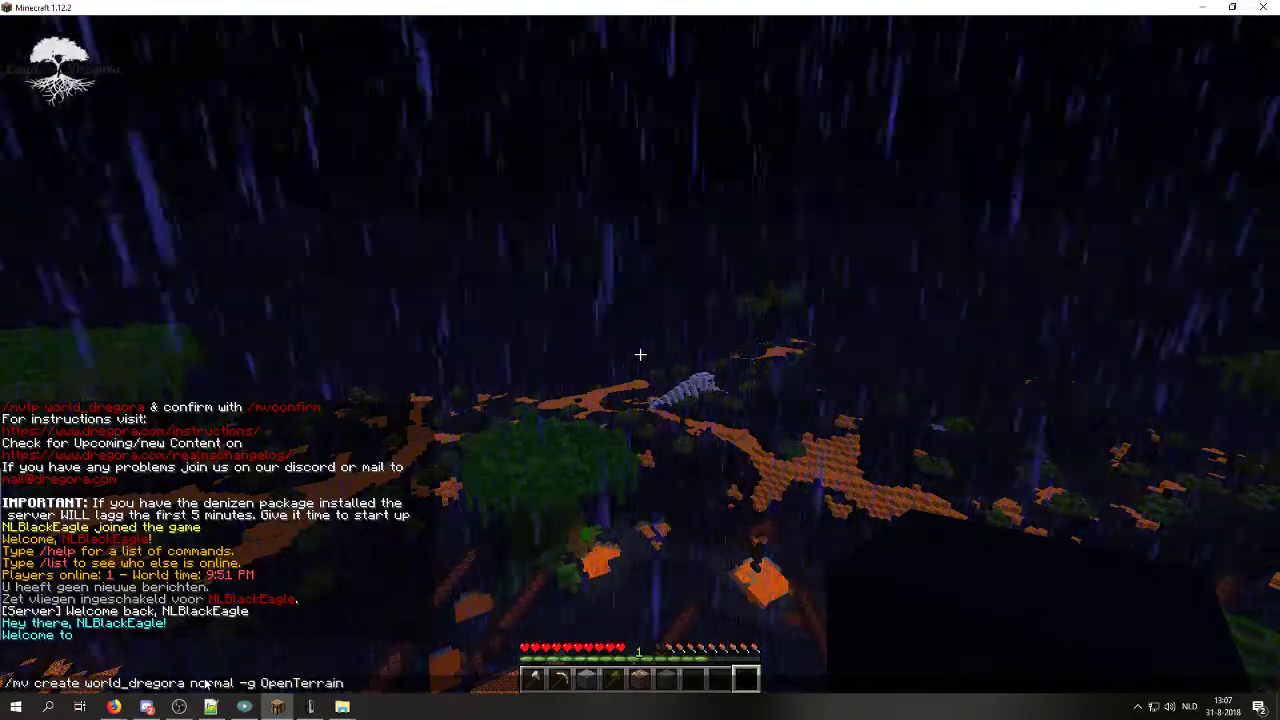
type("G")
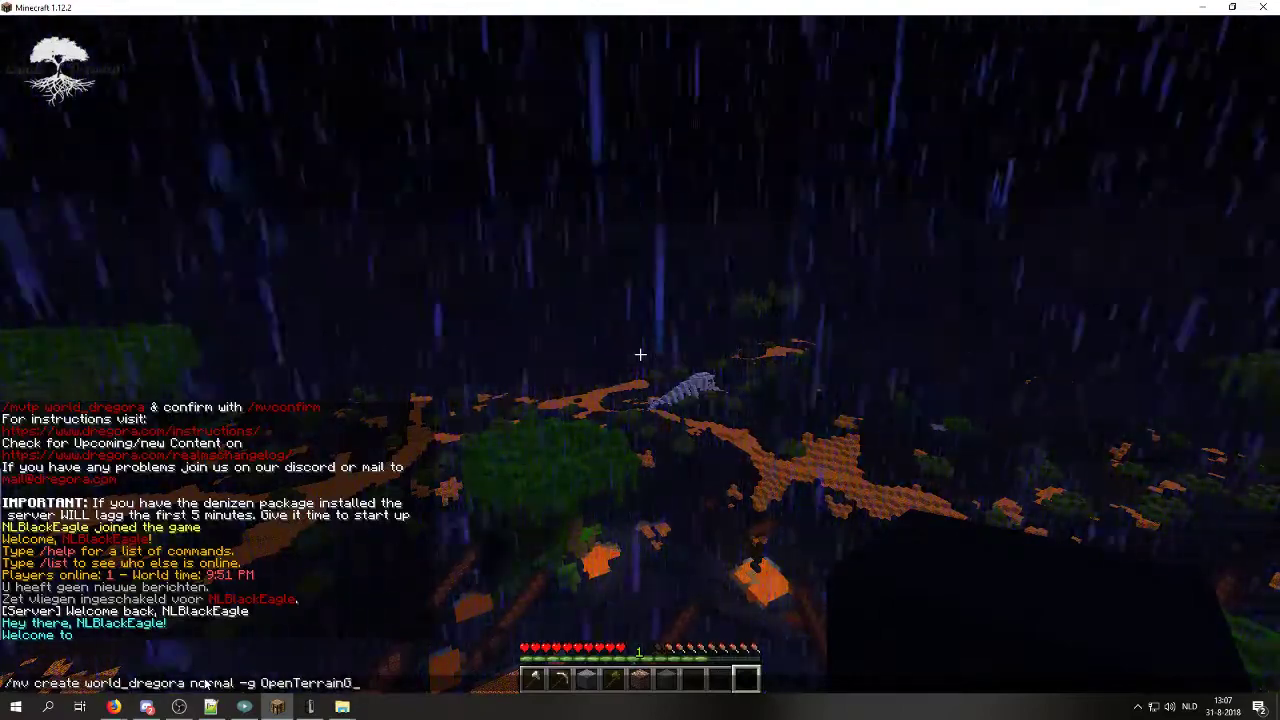
type("enerator")
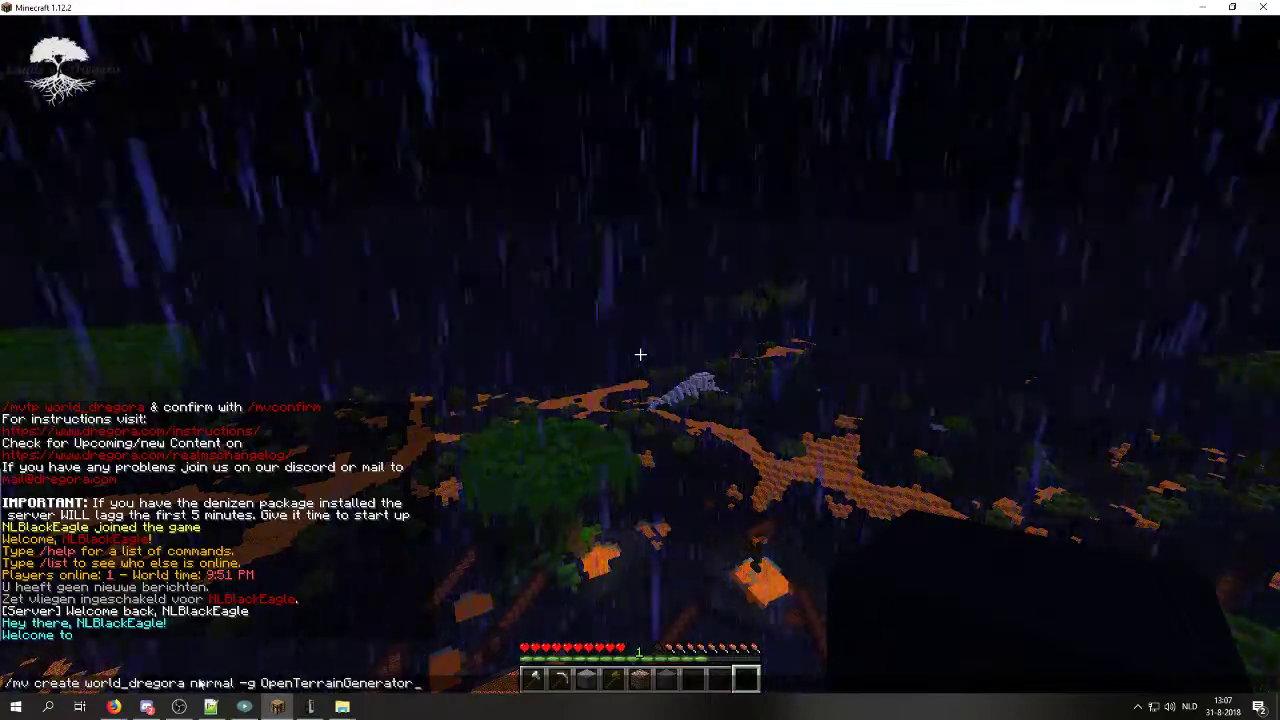
key("Return")
Step: Look around the lava area and teleport to the stone structure in the snowy area
mouse_move(640, 354)
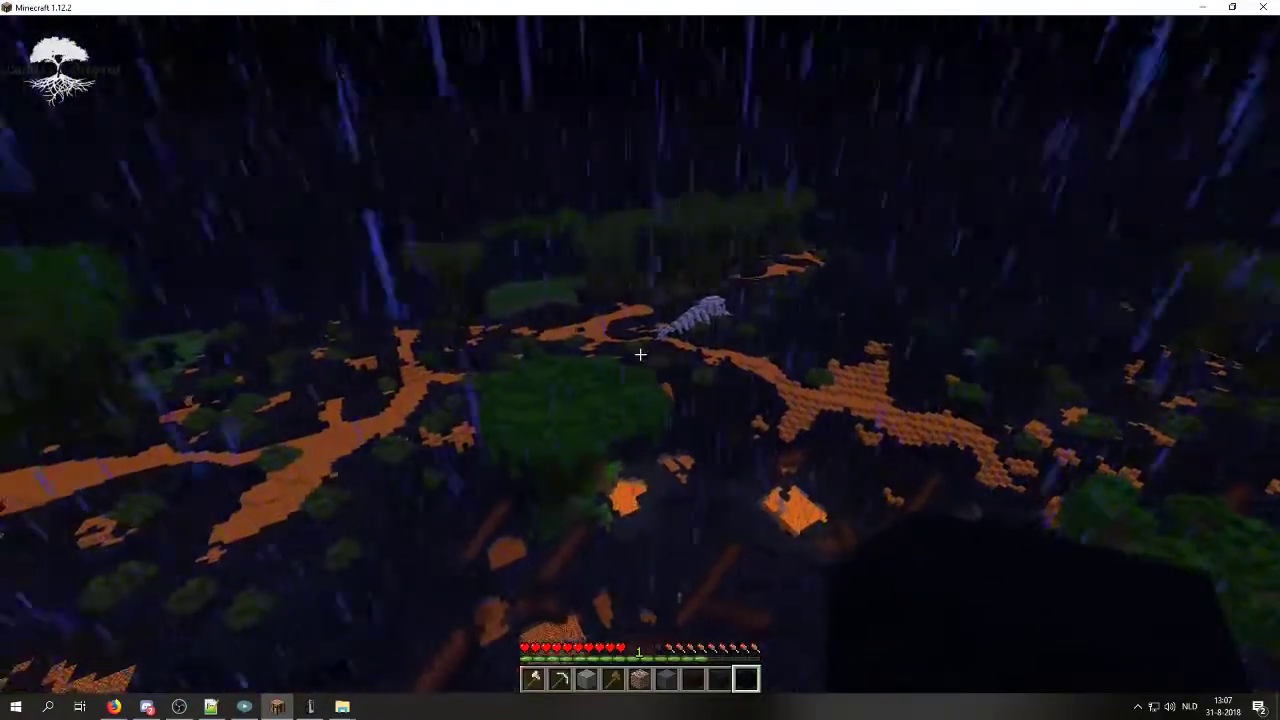
key("w")
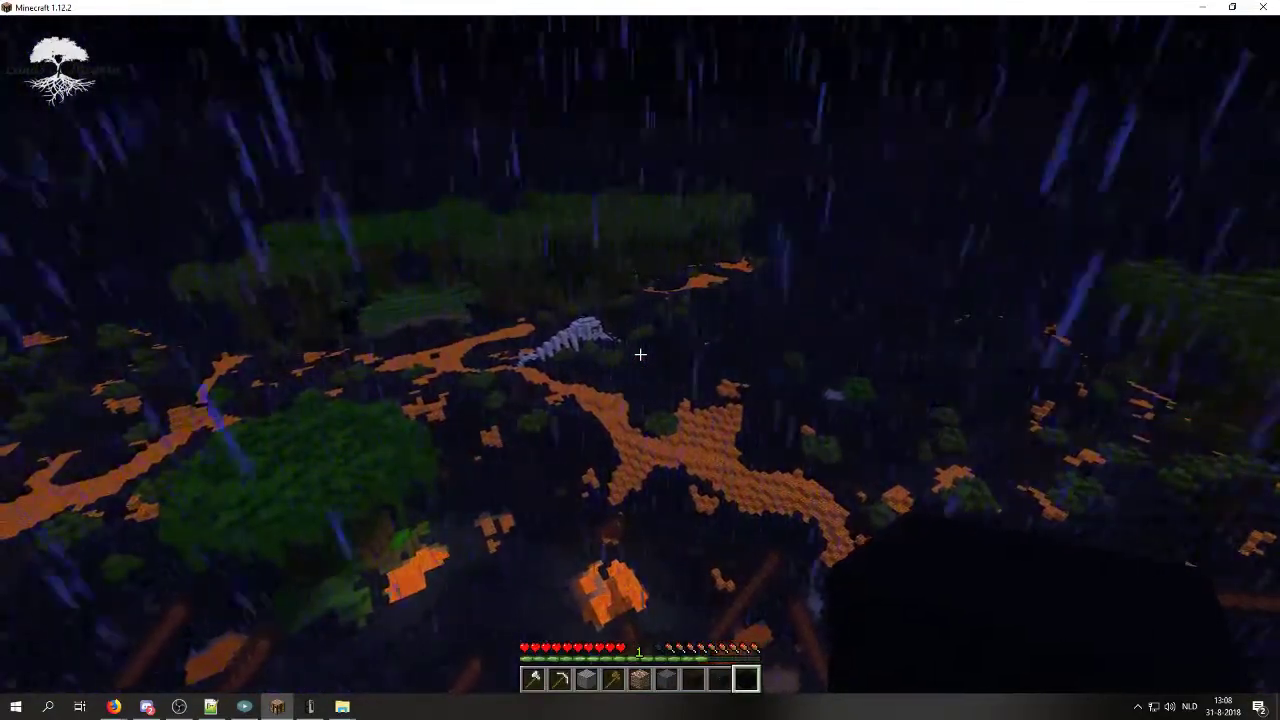
key("slash")
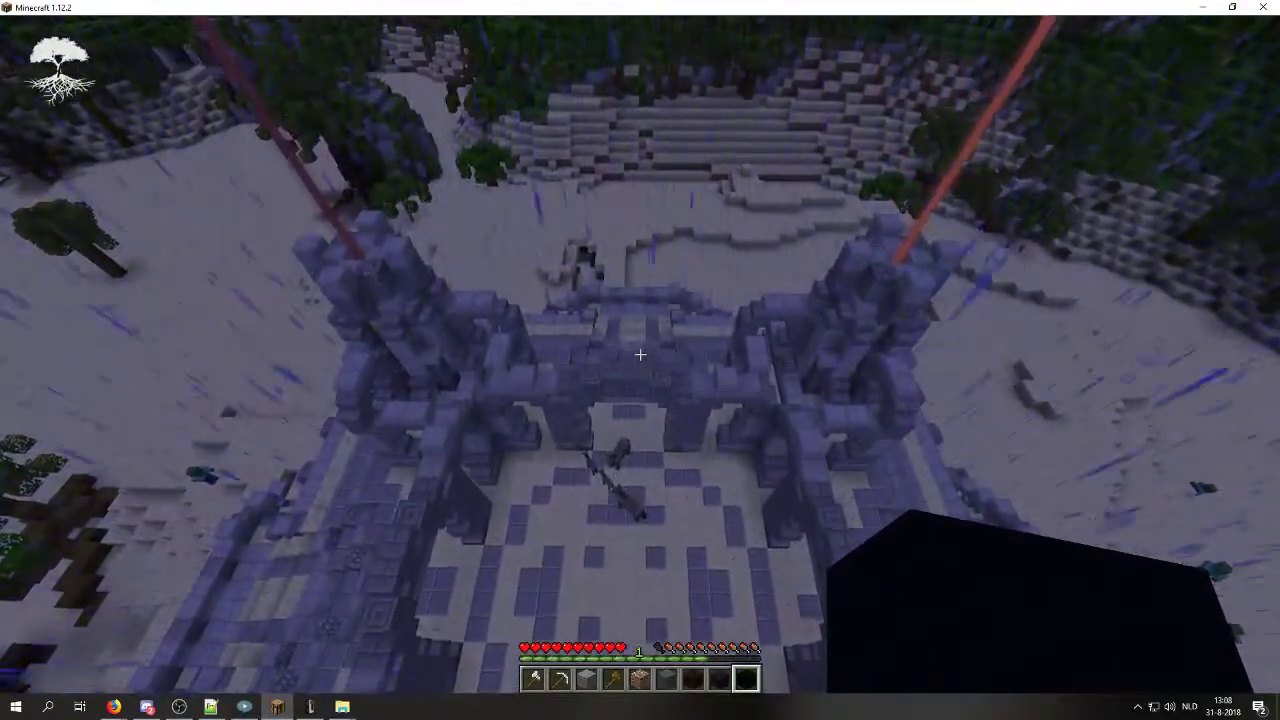
Step: Enter the command /mvtp world_dregora in the chat without sending it, and switch to OBS
key("slash")
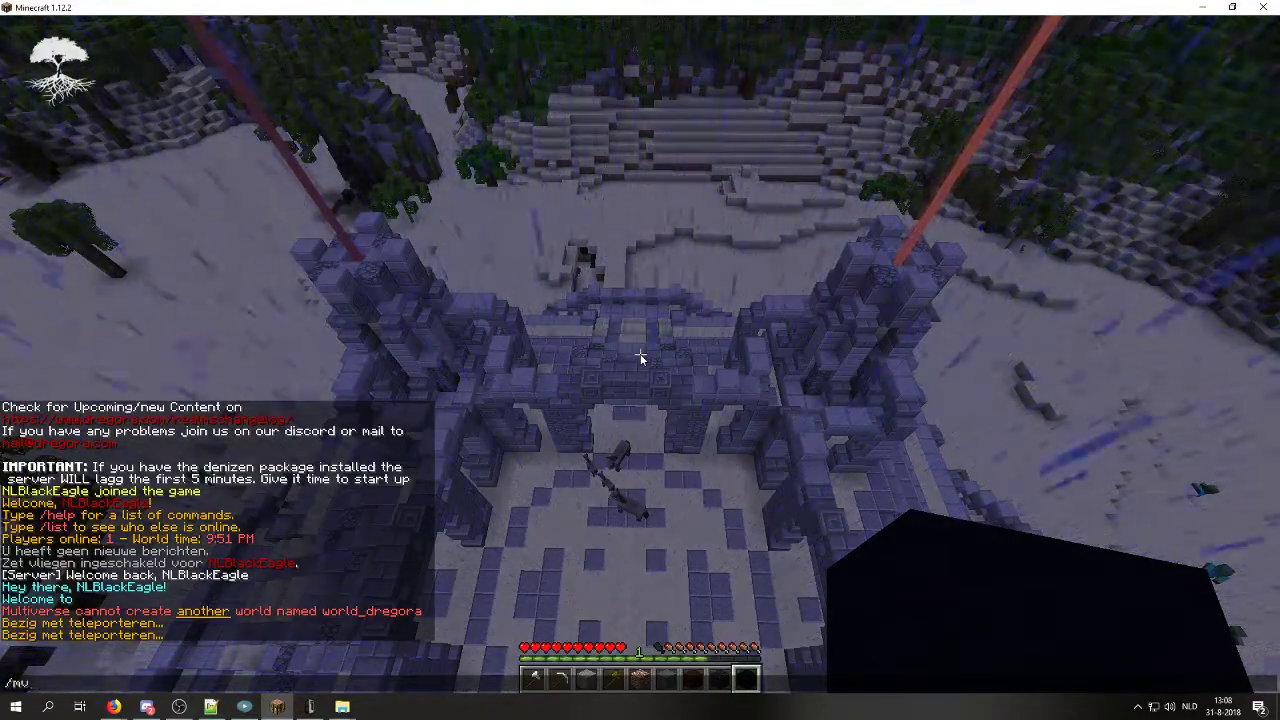
type("mvtp world_d")
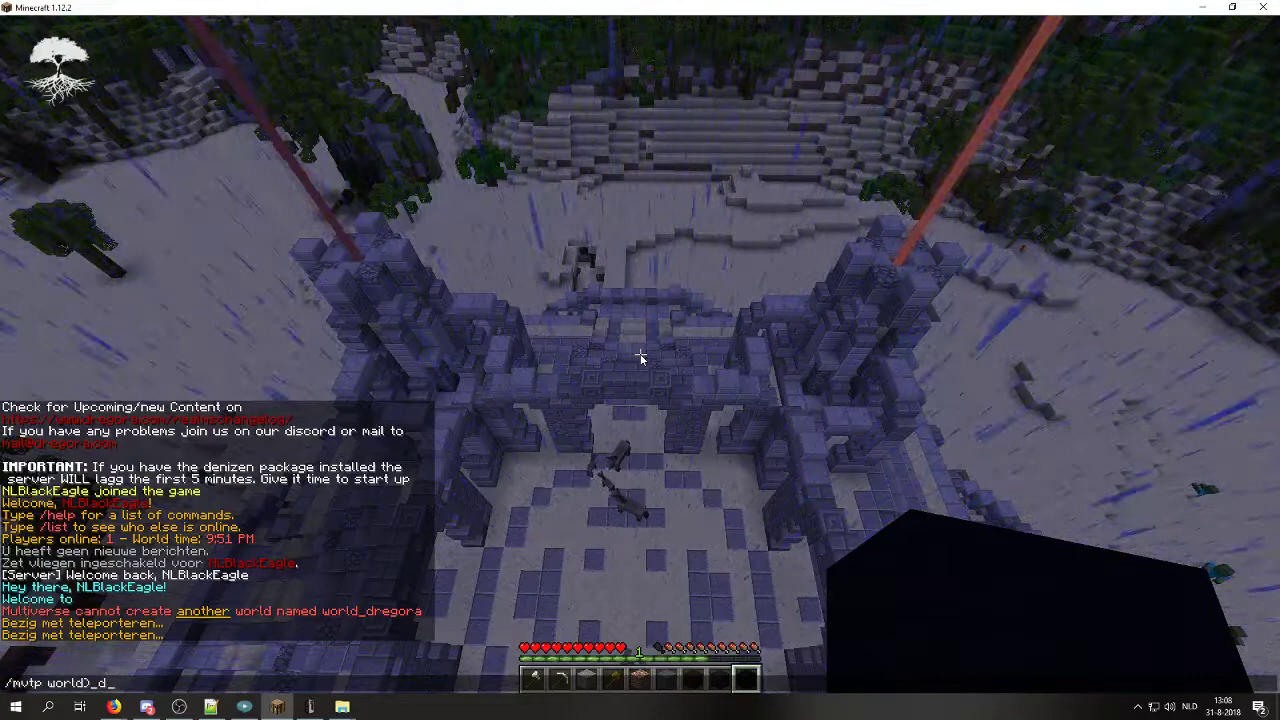
key("BackSpace")
key("BackSpace")
type("_dregora")
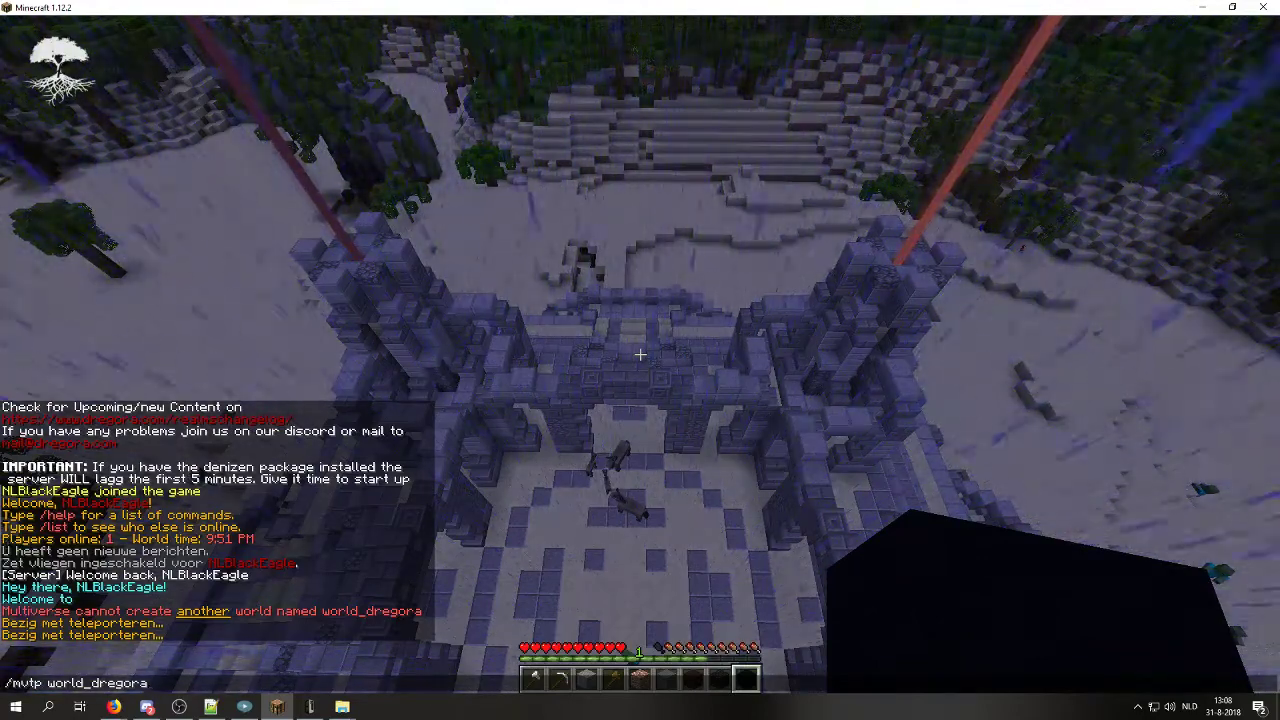
key("alt+Tab")
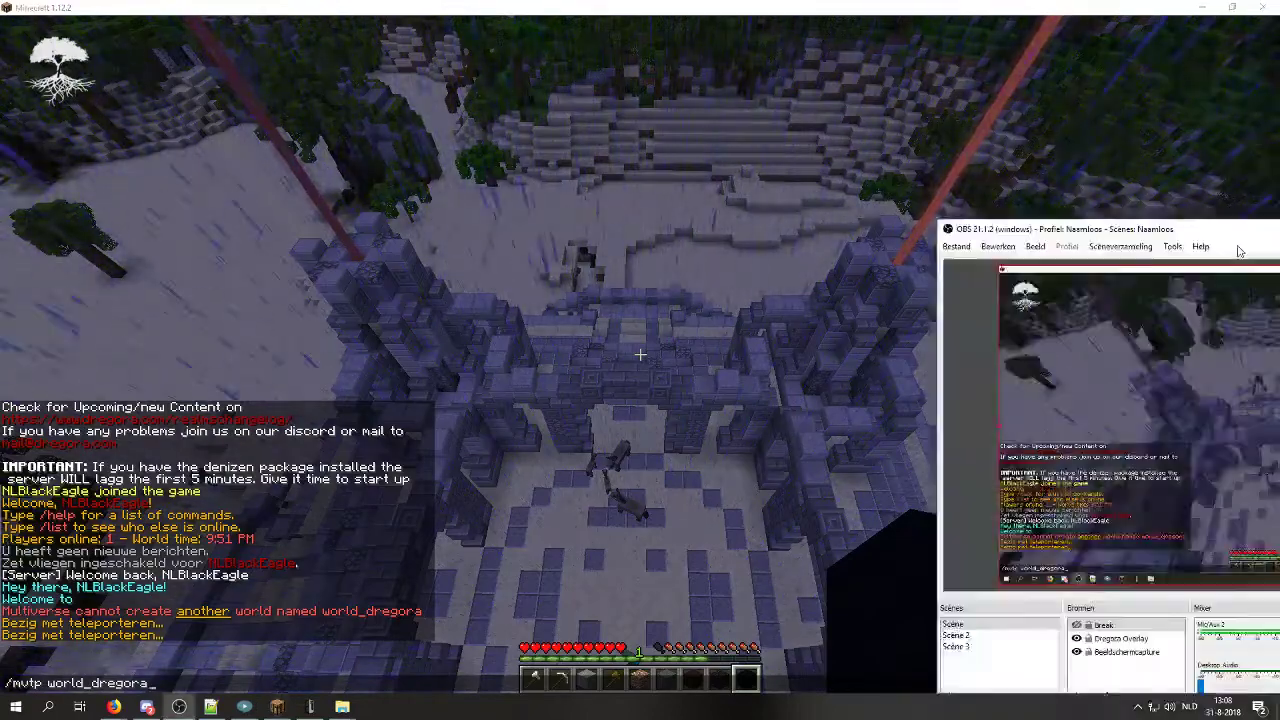